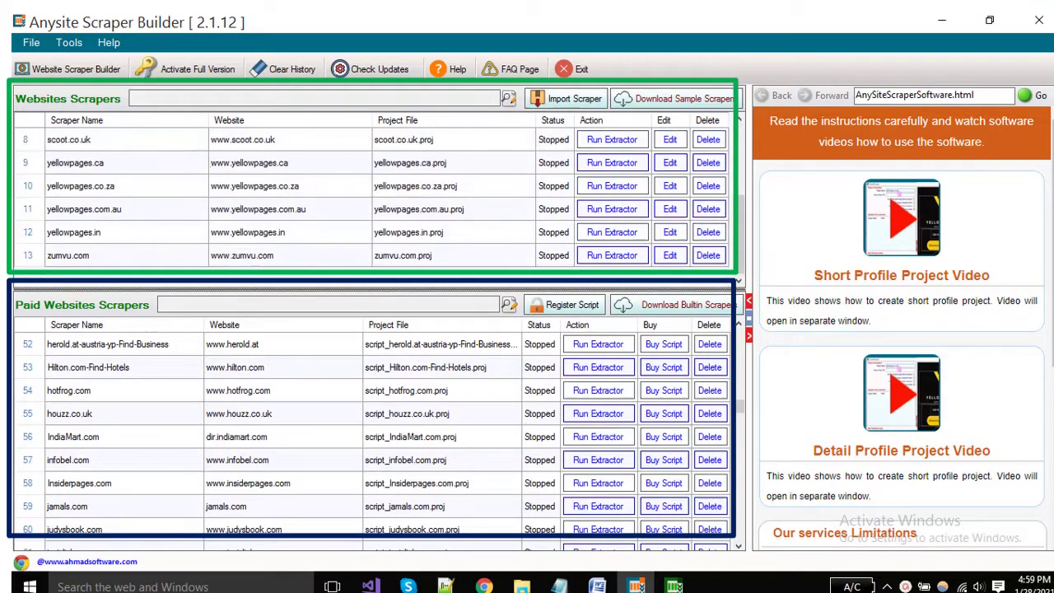
Examine the available website scrapers and the paid website scrapers.
scroll(370, 197, up, 2)
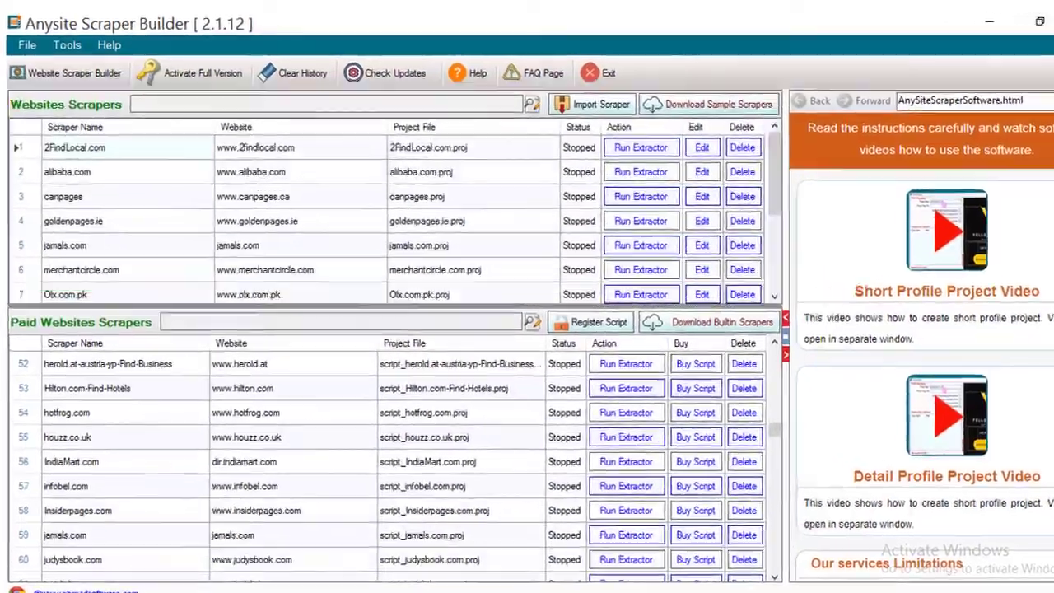
scroll(370, 436, down, 4)
scroll(371, 436, up, 5)
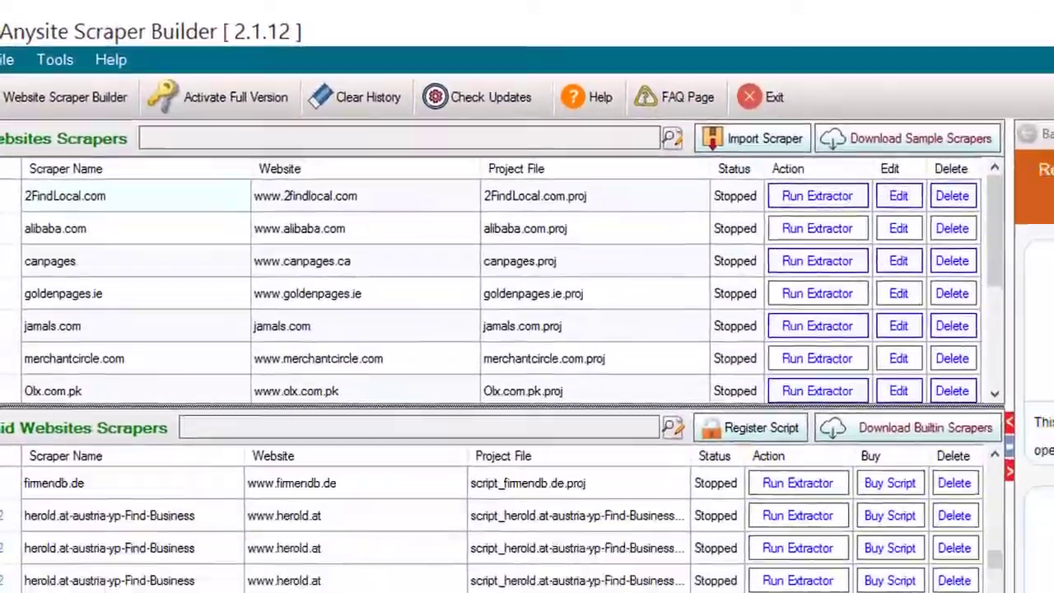
scroll(494, 527, up, 4)
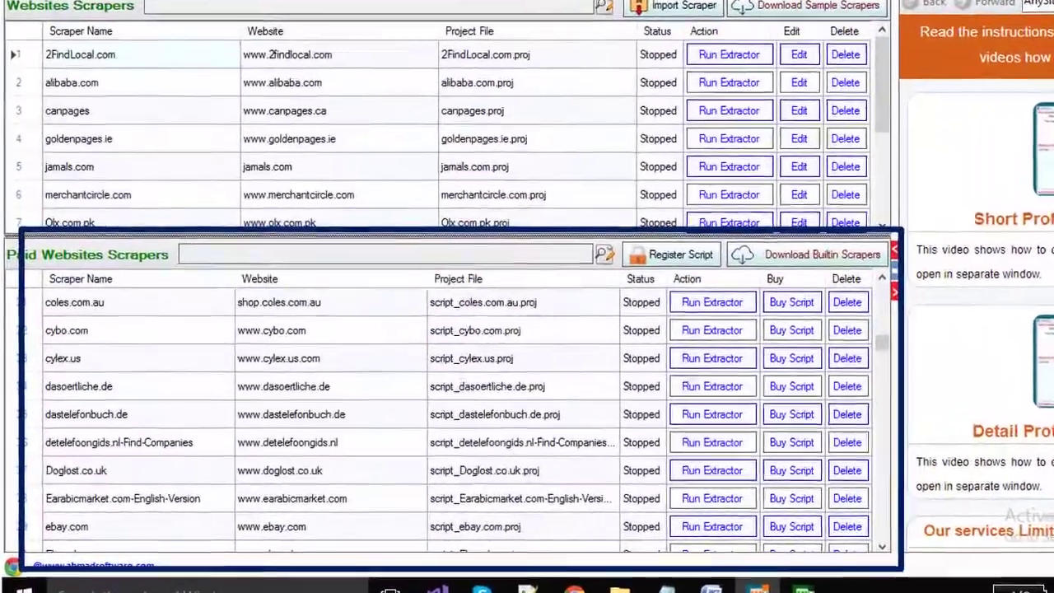
scroll(370, 436, down, 3)
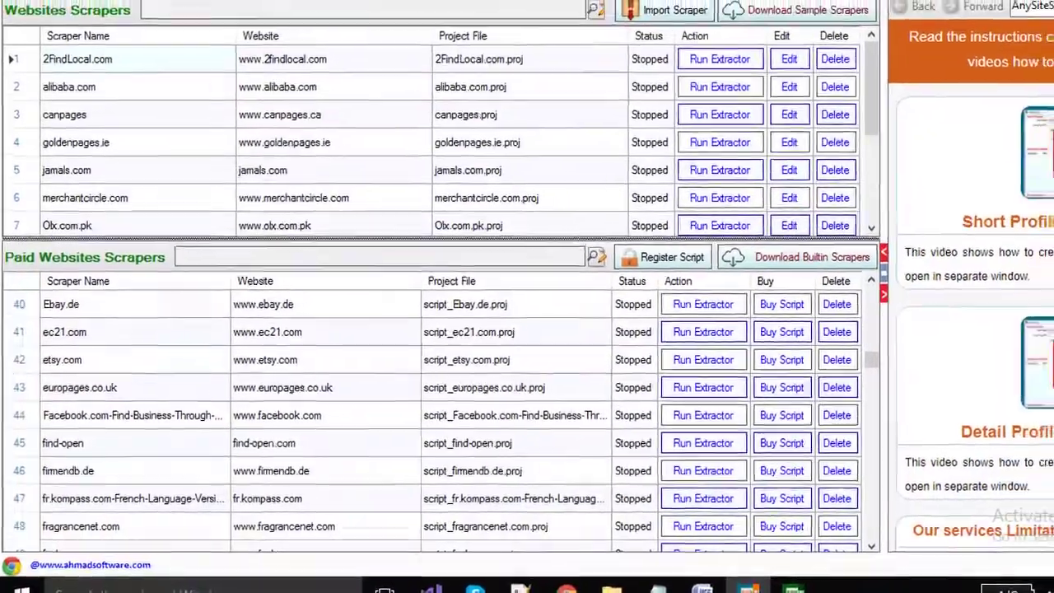
scroll(395, 428, up, 5)
scroll(395, 428, up, 4)
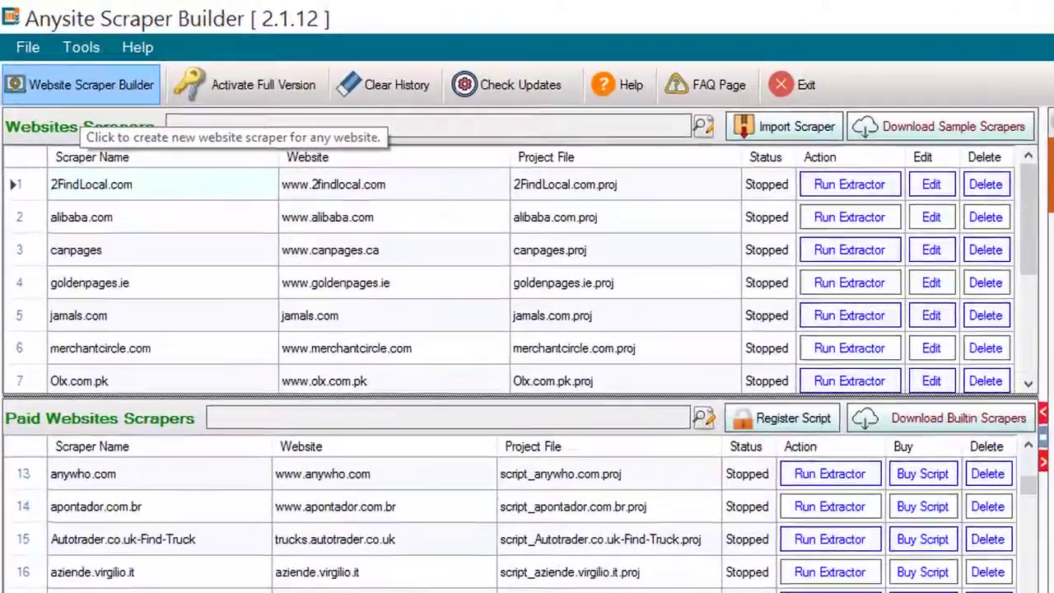
click(56, 59)
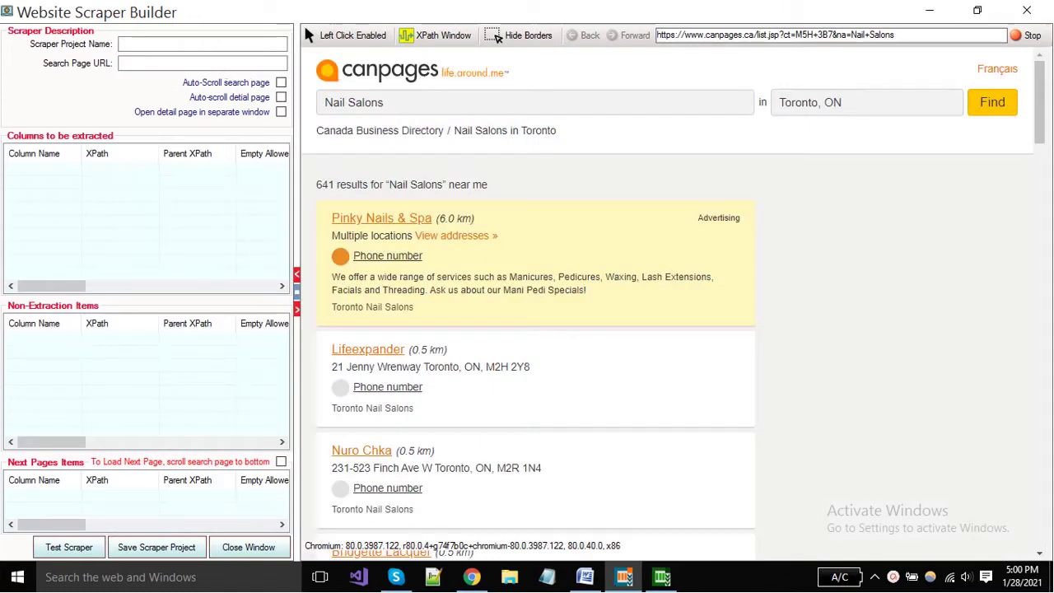
text(https://www.goldenpages.ie/)
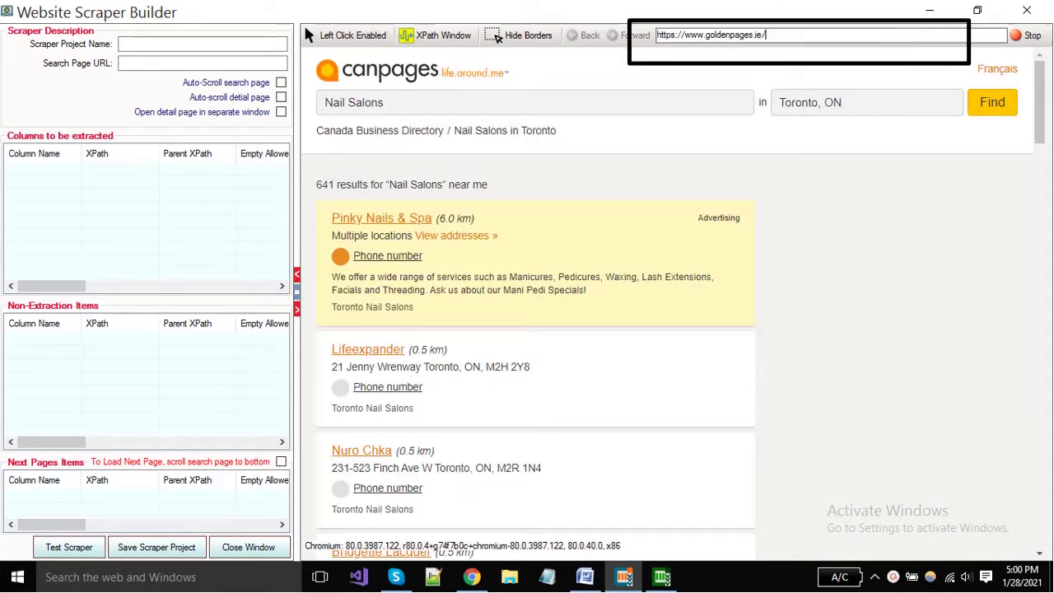
key(Return)
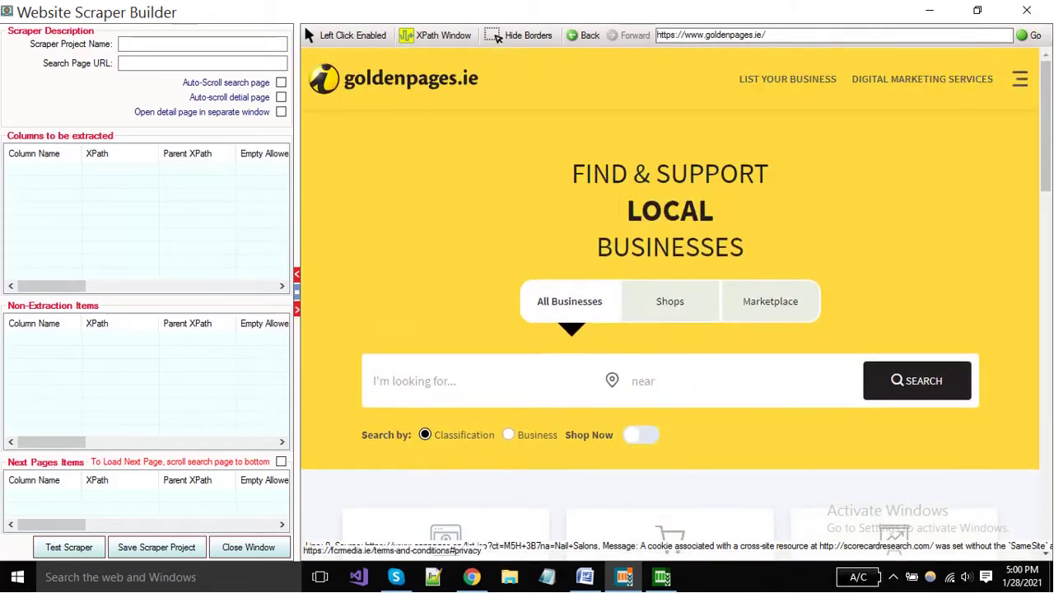
Search the Golden Pages business directory for restaurants.
text(re)
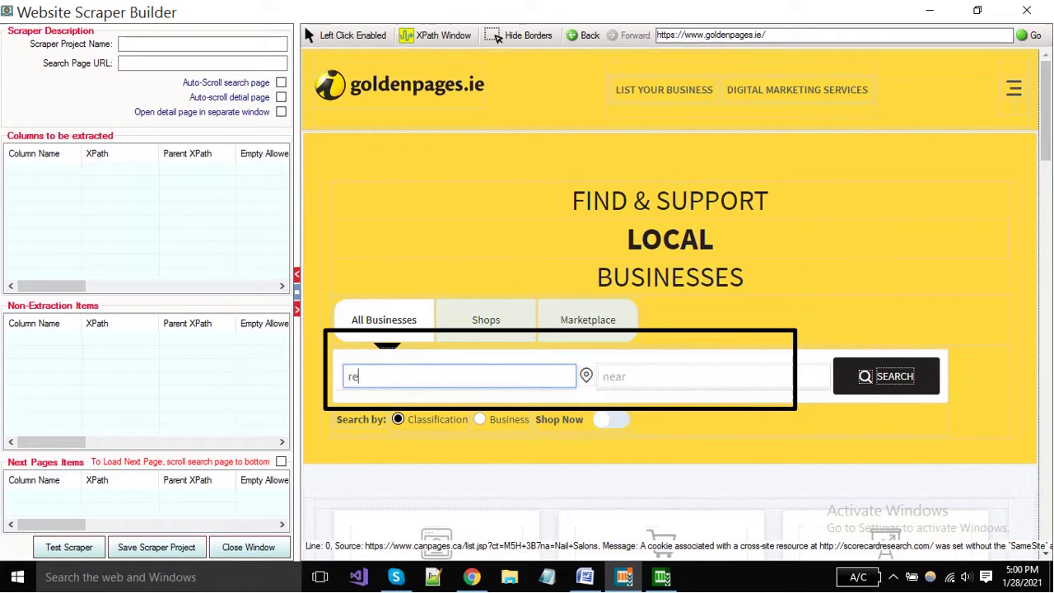
text(staura)
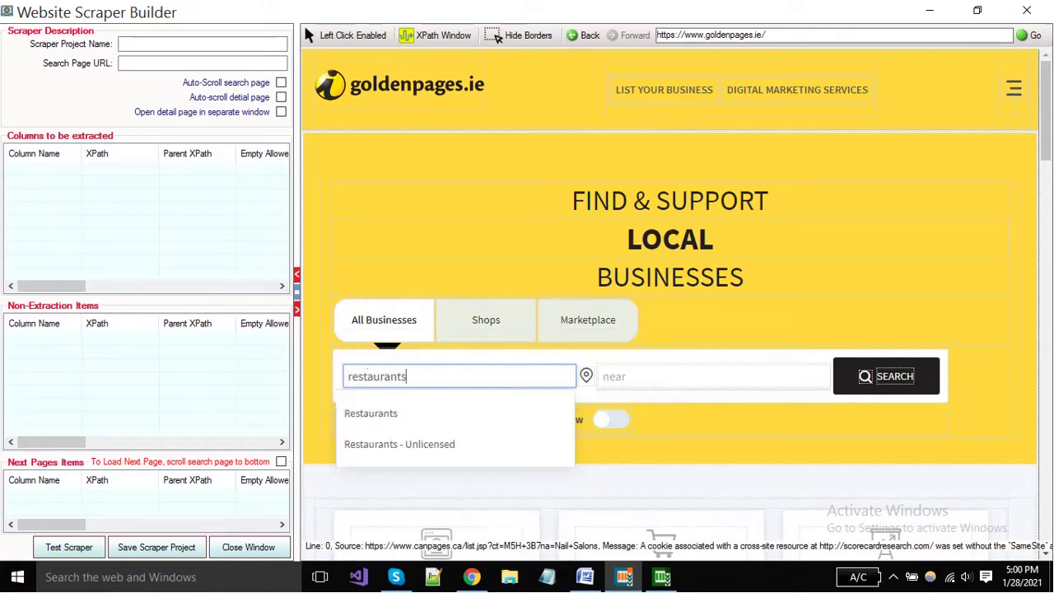
text(nts)
key(Return)
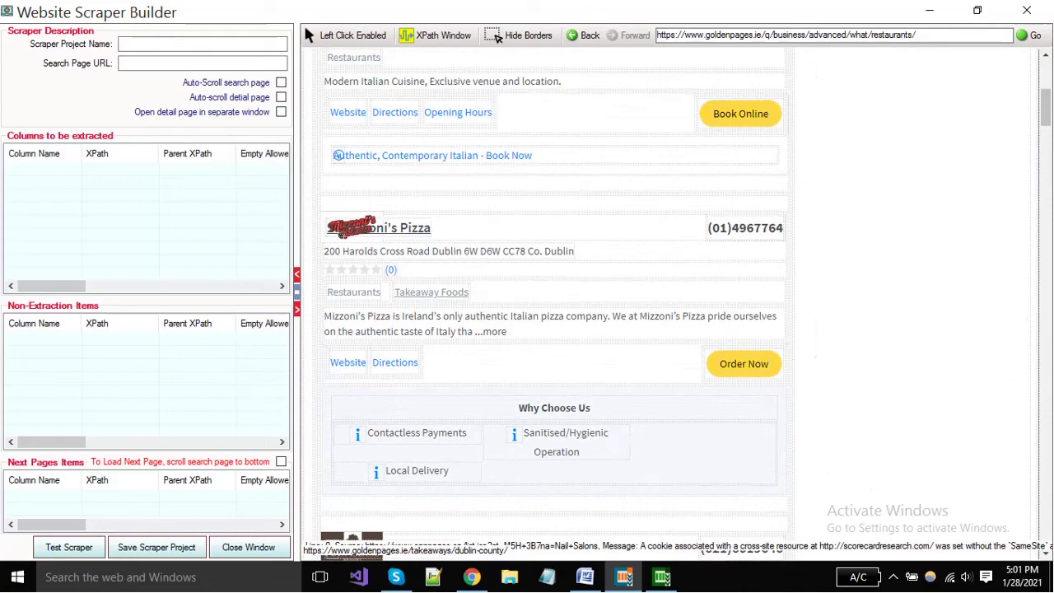
Enable opening the detail page in a separate window and disable left click on the search results page.
scroll(432, 293, down, 3)
click(281, 112)
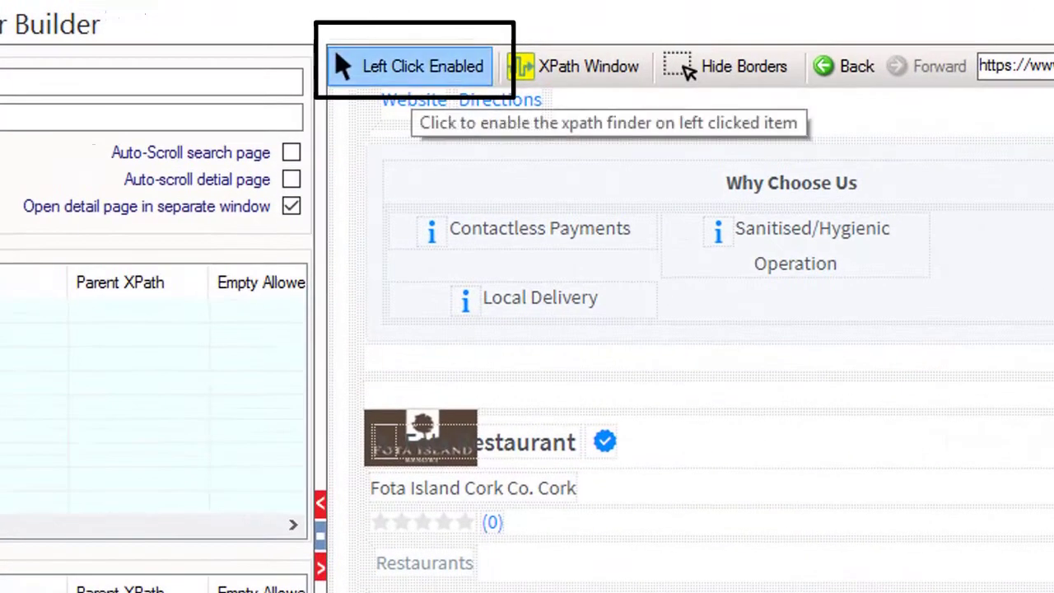
click(412, 70)
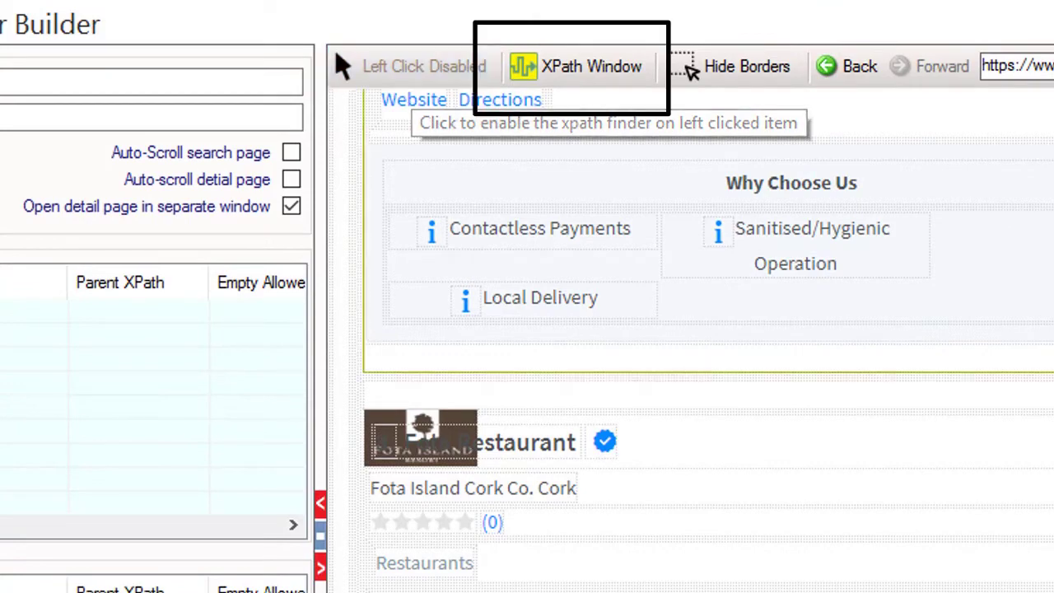
Set the field type in the XPath field selector to Get Detail page links and close the selector.
click(568, 67)
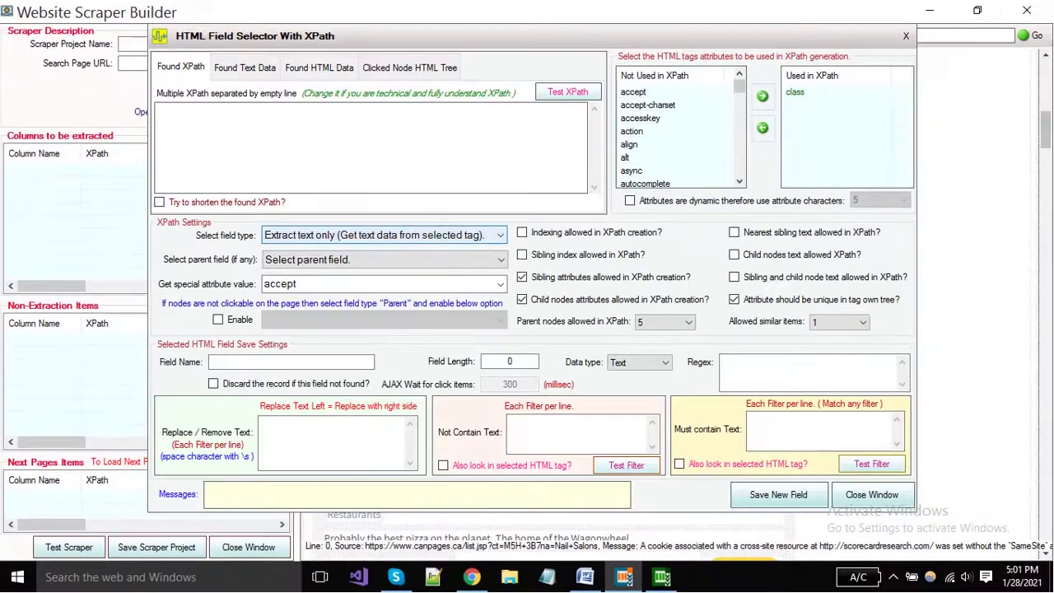
click(498, 236)
key(Down)
key(Down)
key(Down)
key(Down)
key(Down)
key(Down)
key(Down)
key(Down)
key(Down)
key(Down)
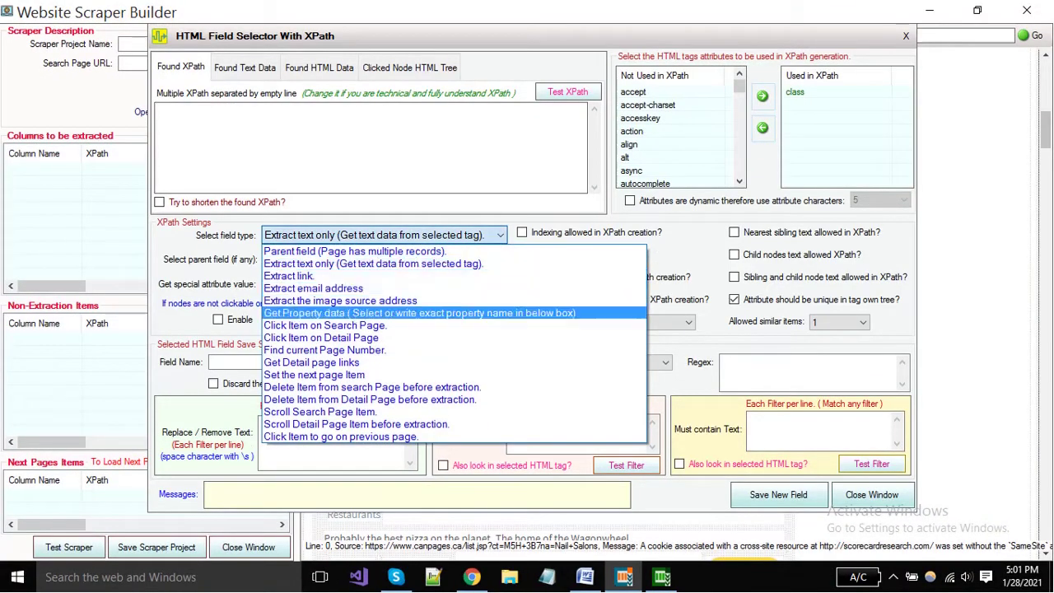
key(Up)
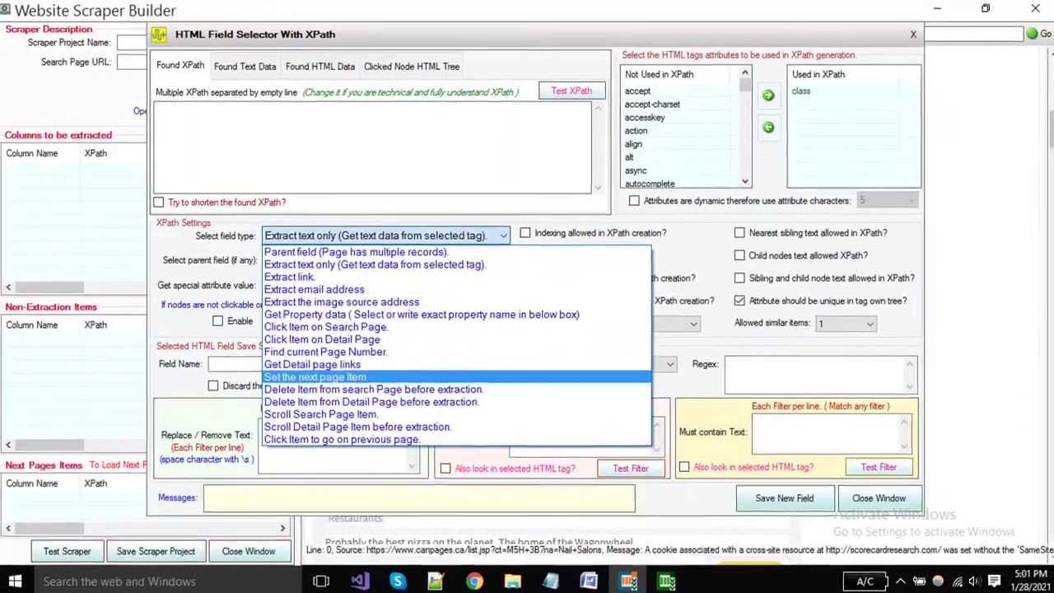
key(Up)
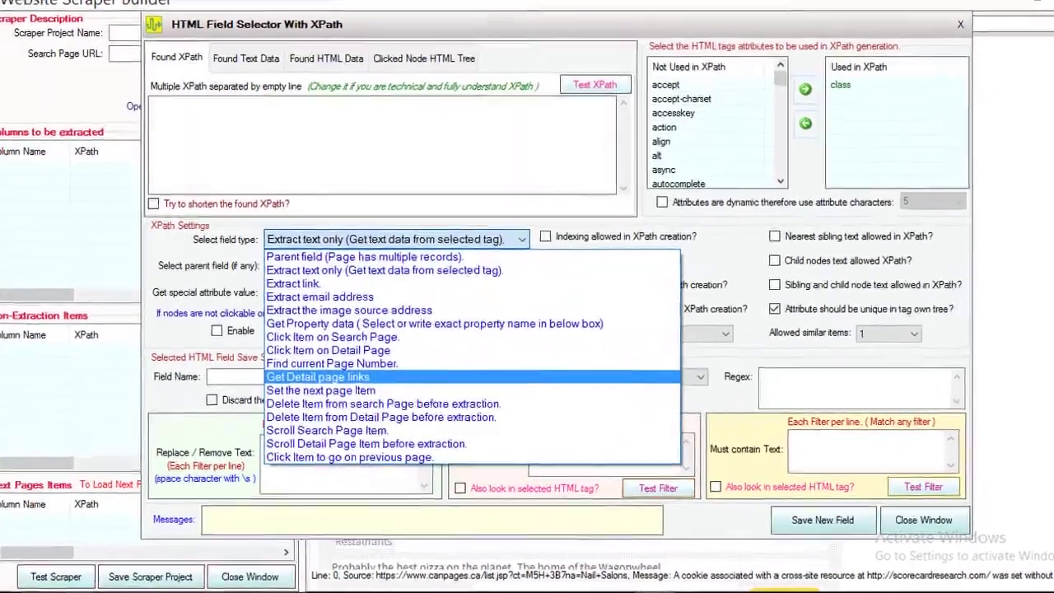
key(Up)
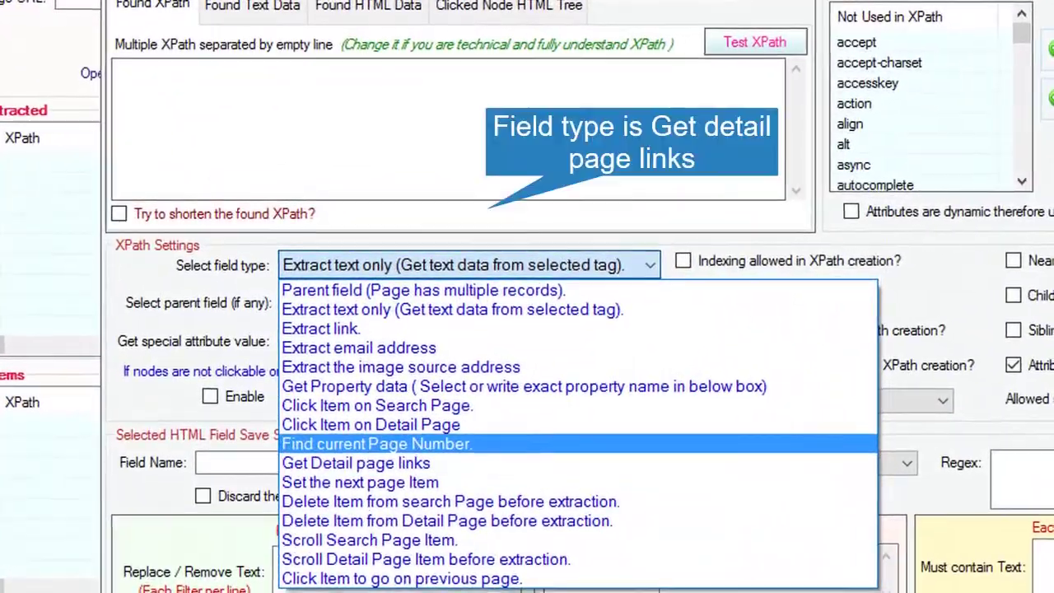
key(Up)
key(Down)
key(Down)
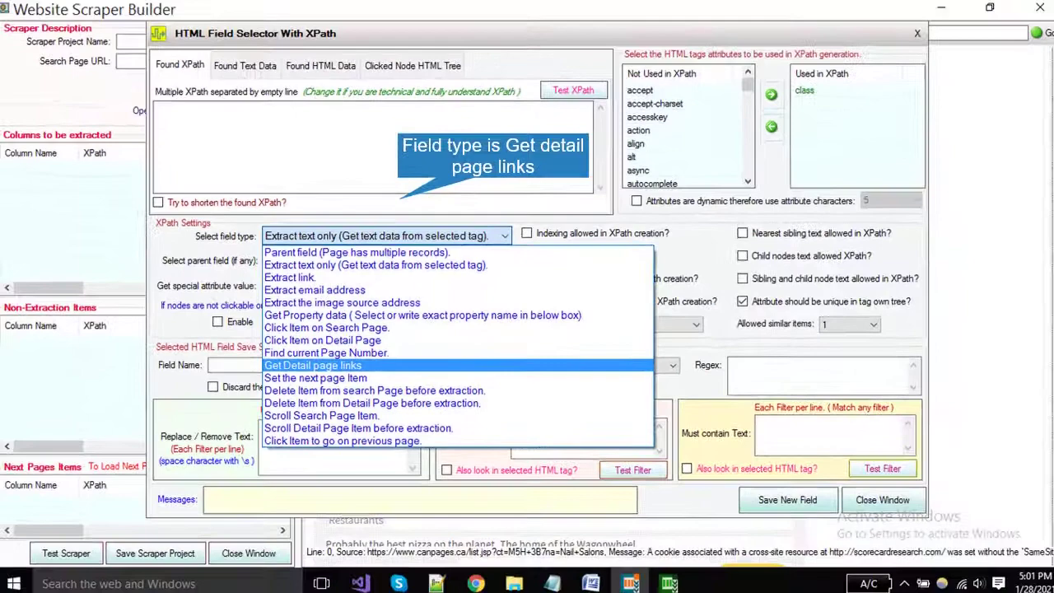
key(Return)
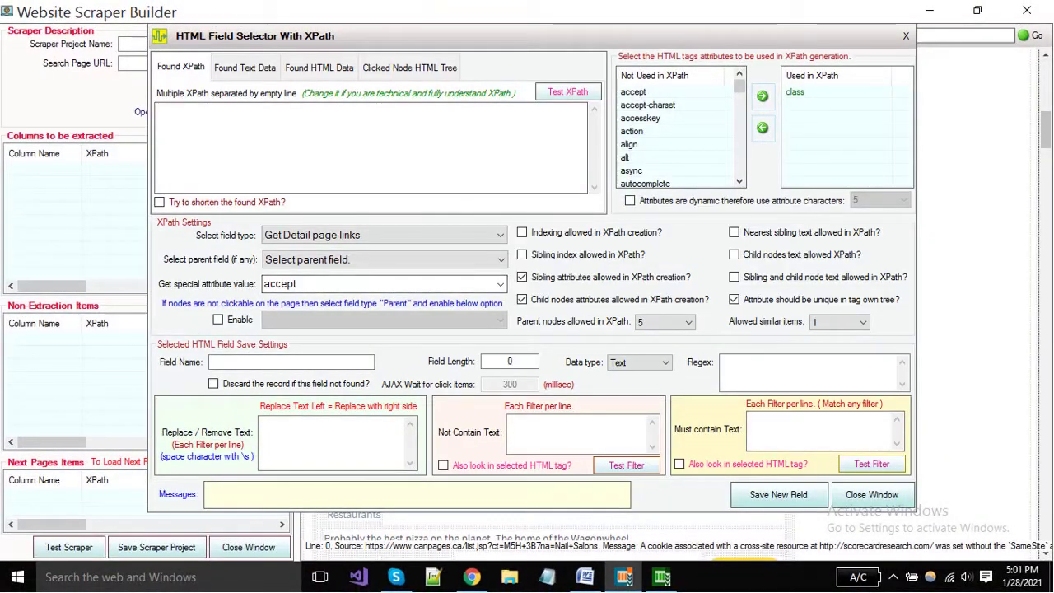
click(871, 494)
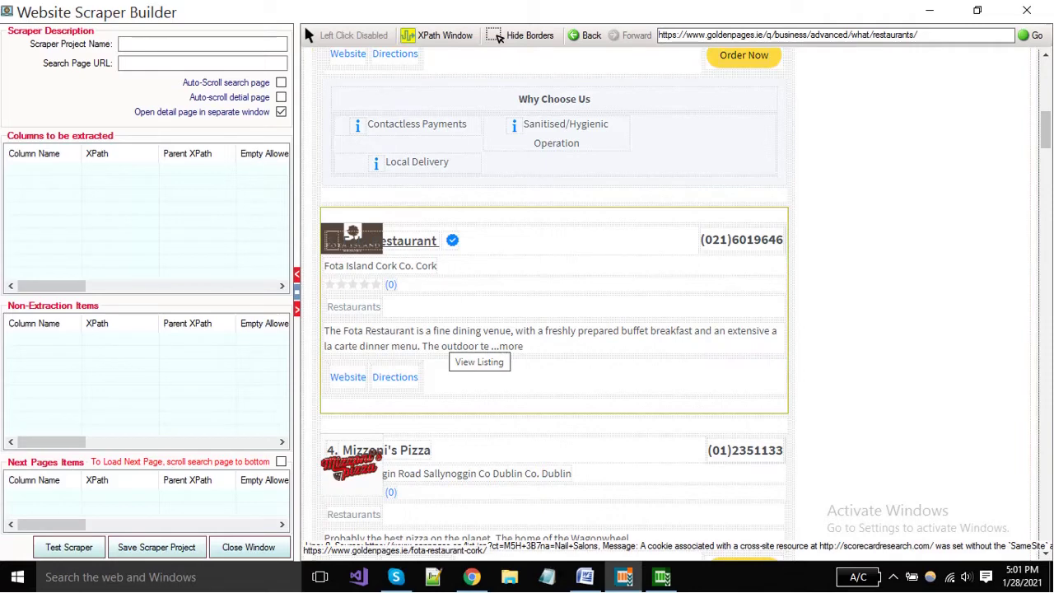
Capture the title link of the fourth listing, Mizzoni's Pizza, check the found links, and save the field as Profiles collection.
scroll(554, 313, down, 2)
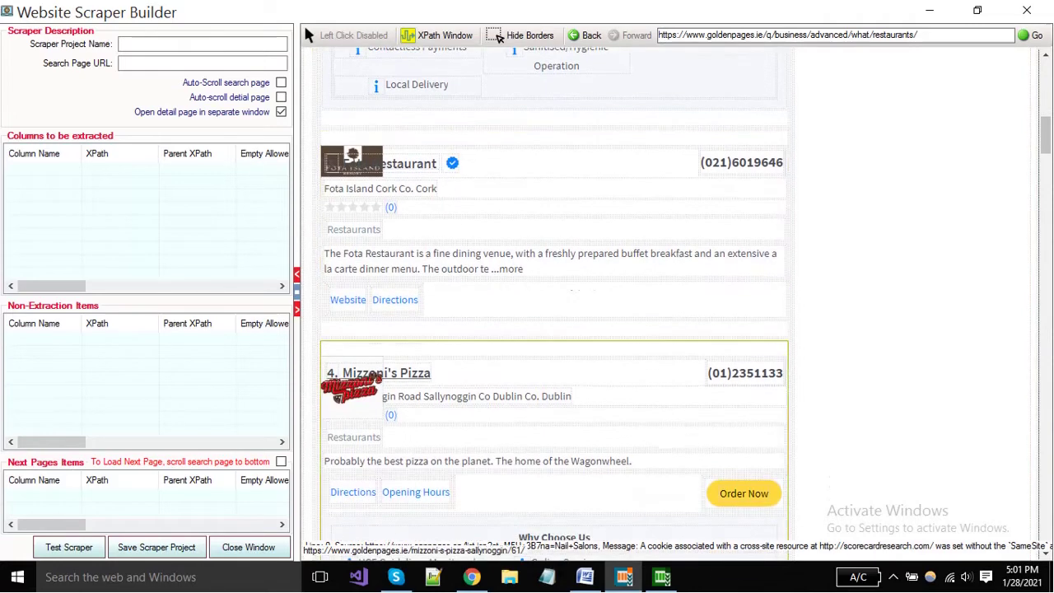
scroll(554, 313, down, 3)
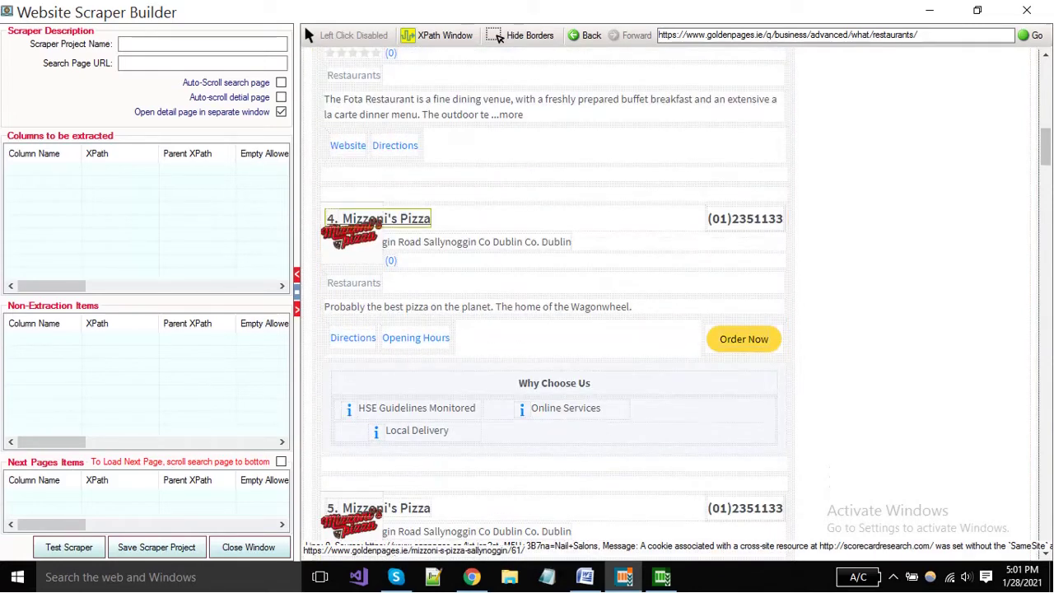
right_click(378, 218)
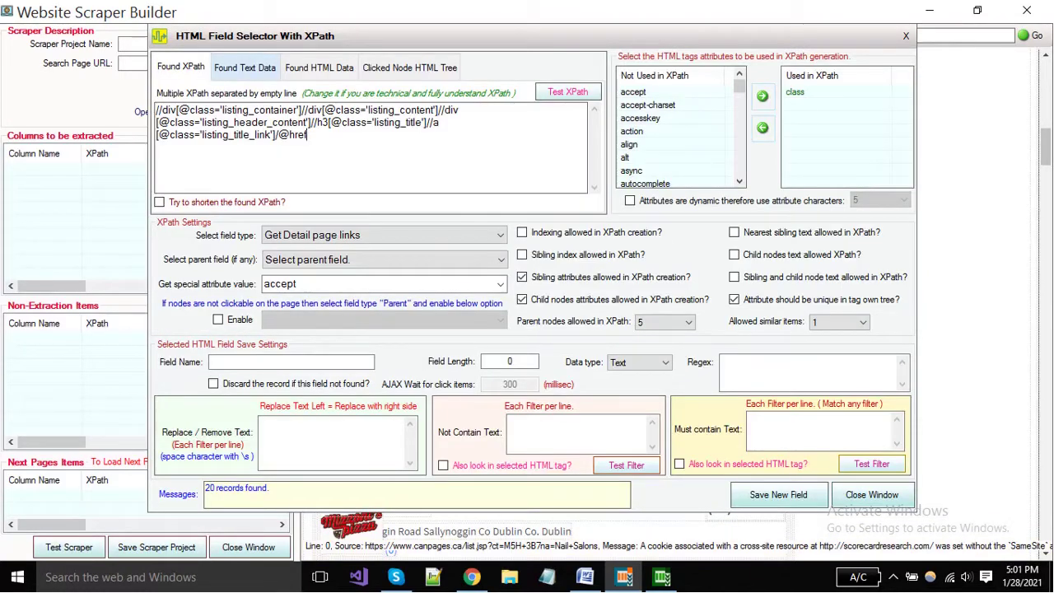
click(245, 67)
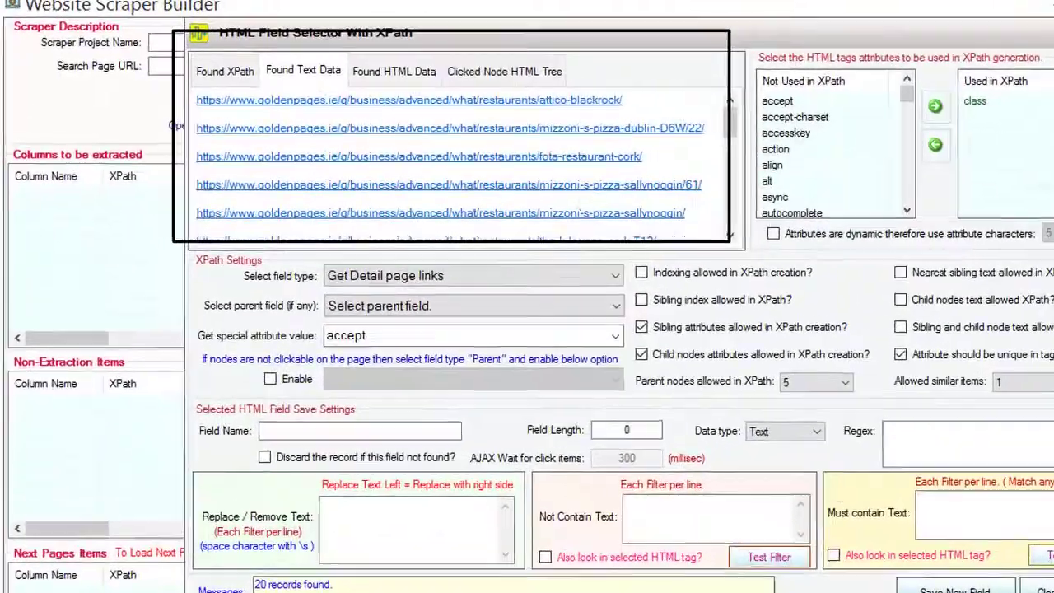
click(203, 70)
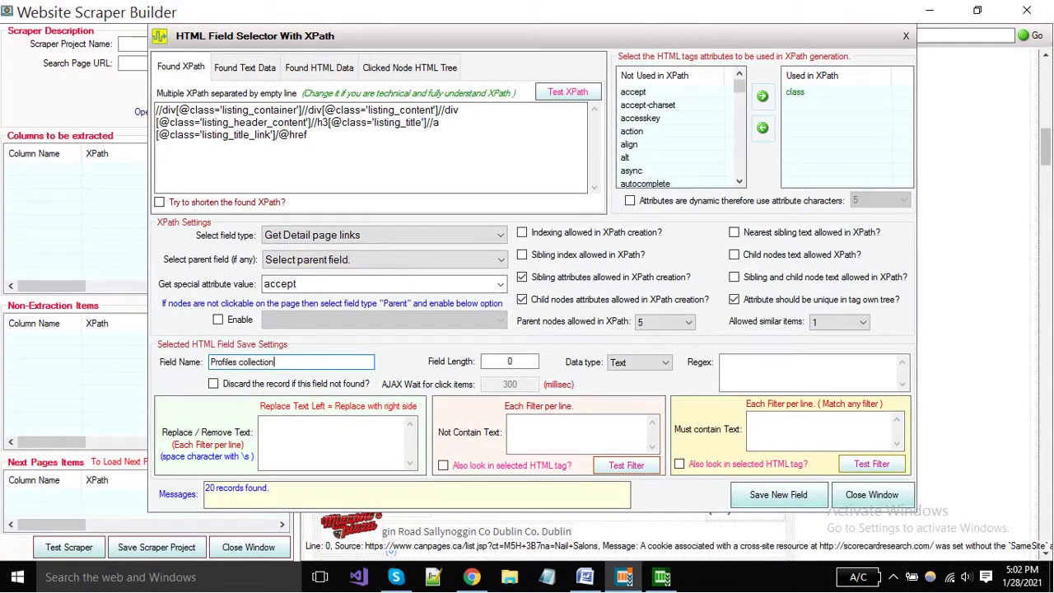
click(778, 494)
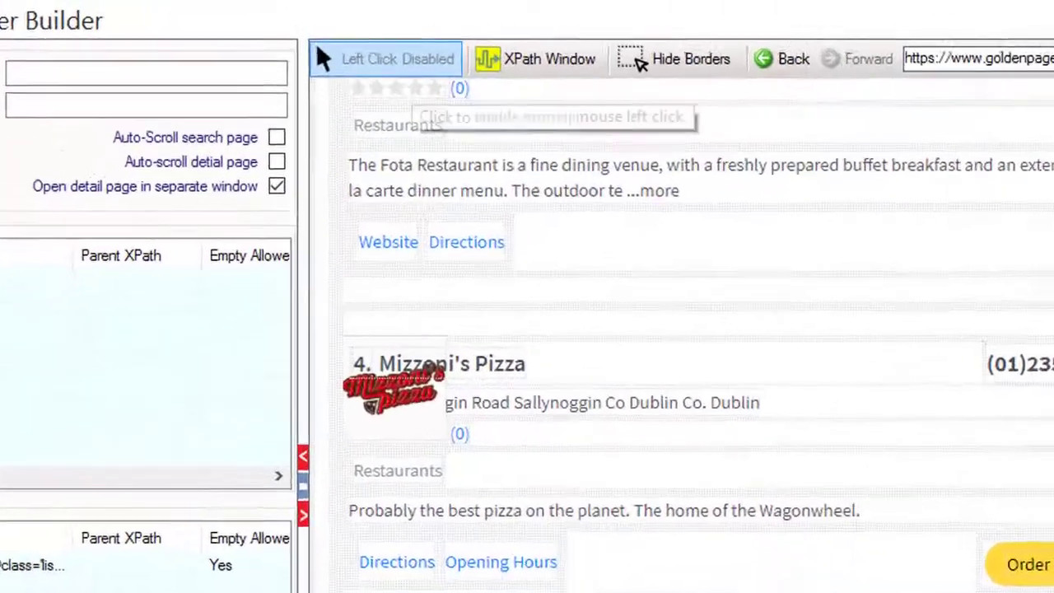
Enable left click again and open the detail page of the Mizzoni's Pizza listing from the restaurant results.
click(354, 34)
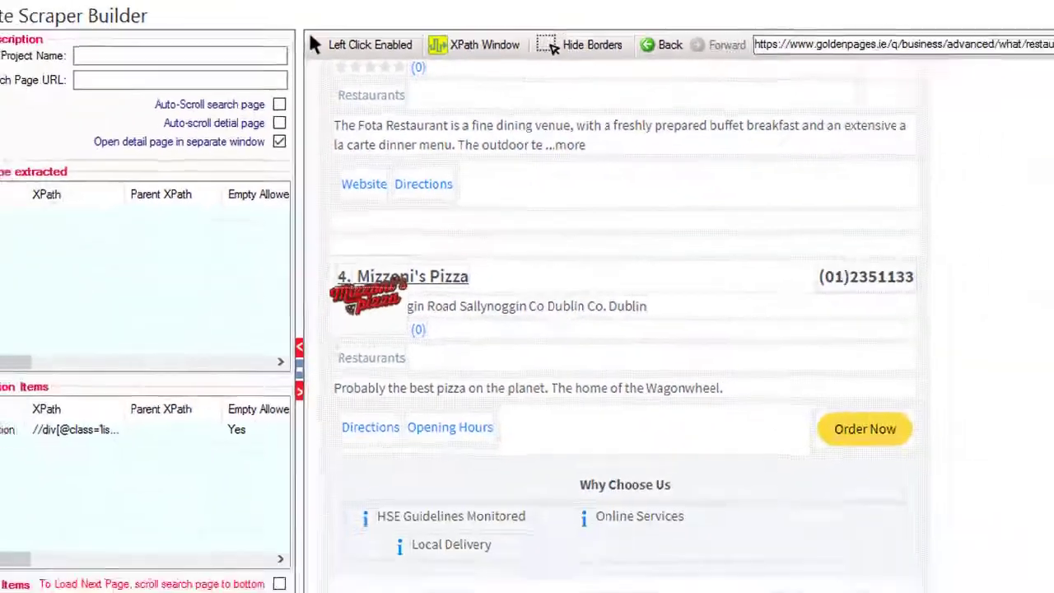
click(496, 461)
scroll(539, 296, down, 3)
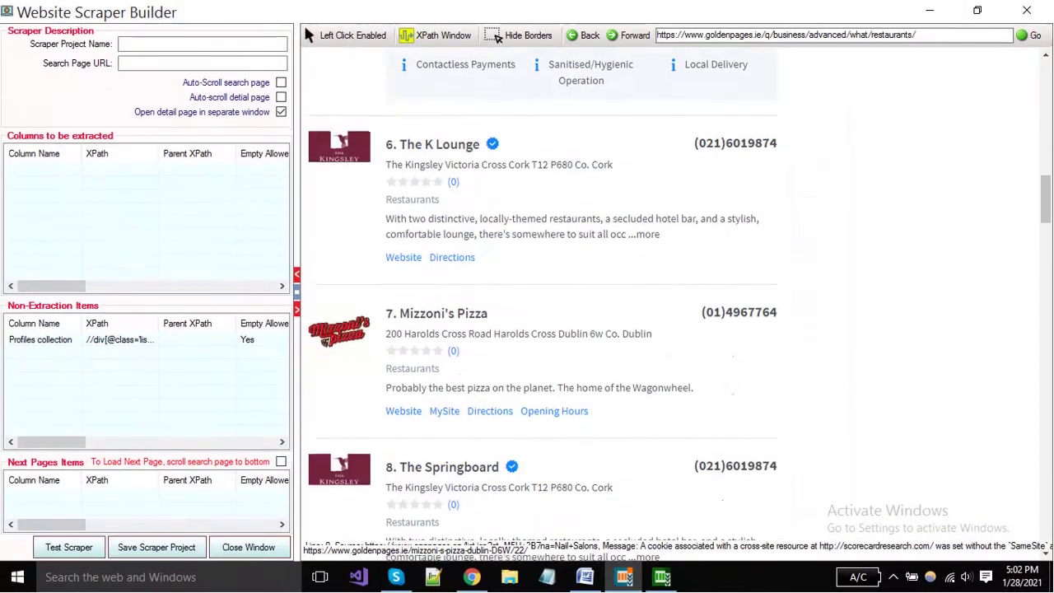
click(444, 311)
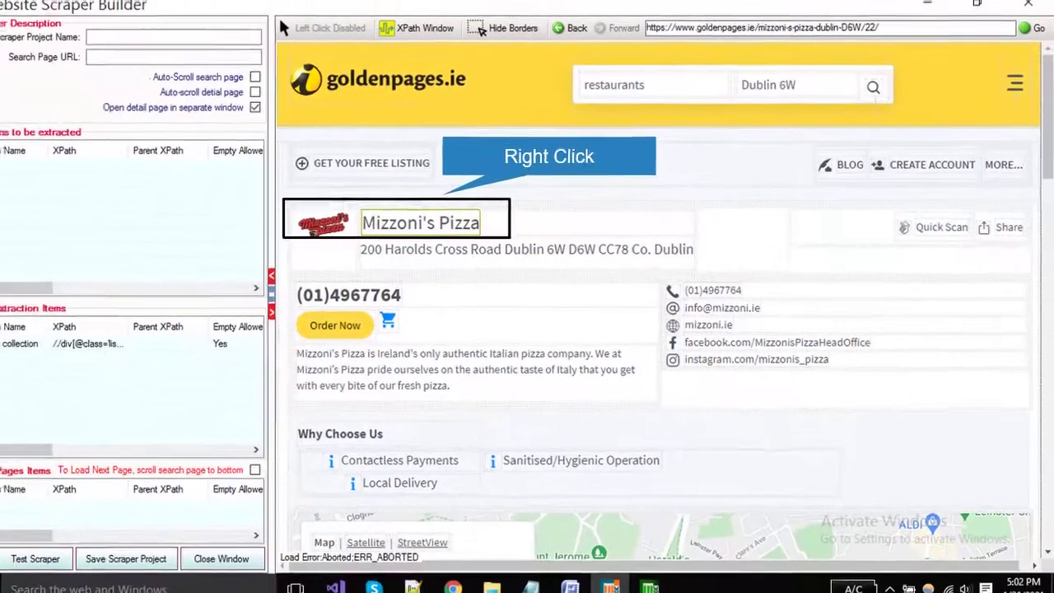
Capture the business name heading on the detail page and set its field type to Extract text only.
right_click(440, 223)
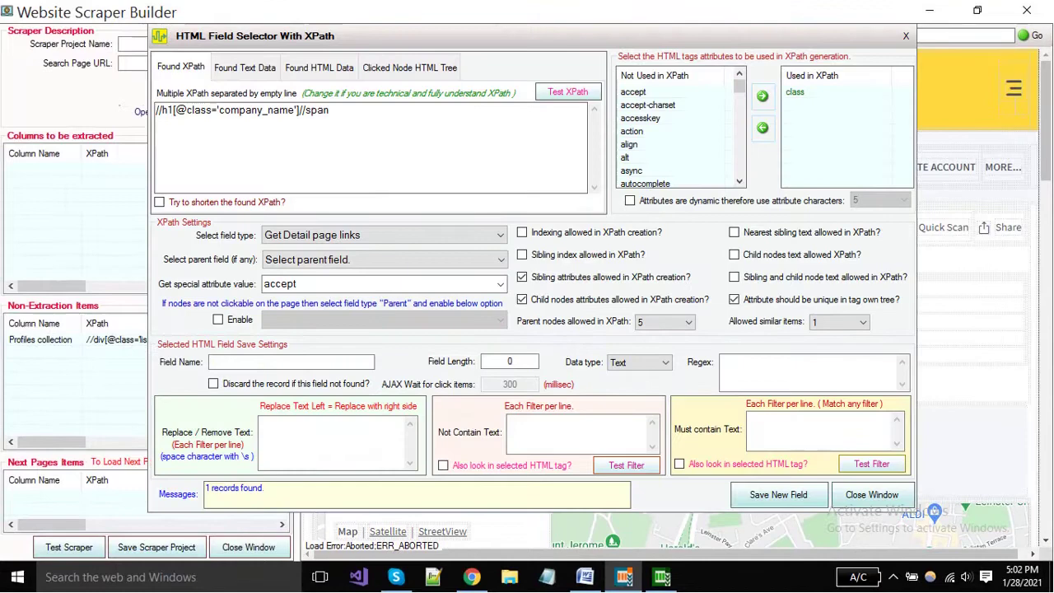
click(245, 68)
click(181, 67)
click(499, 236)
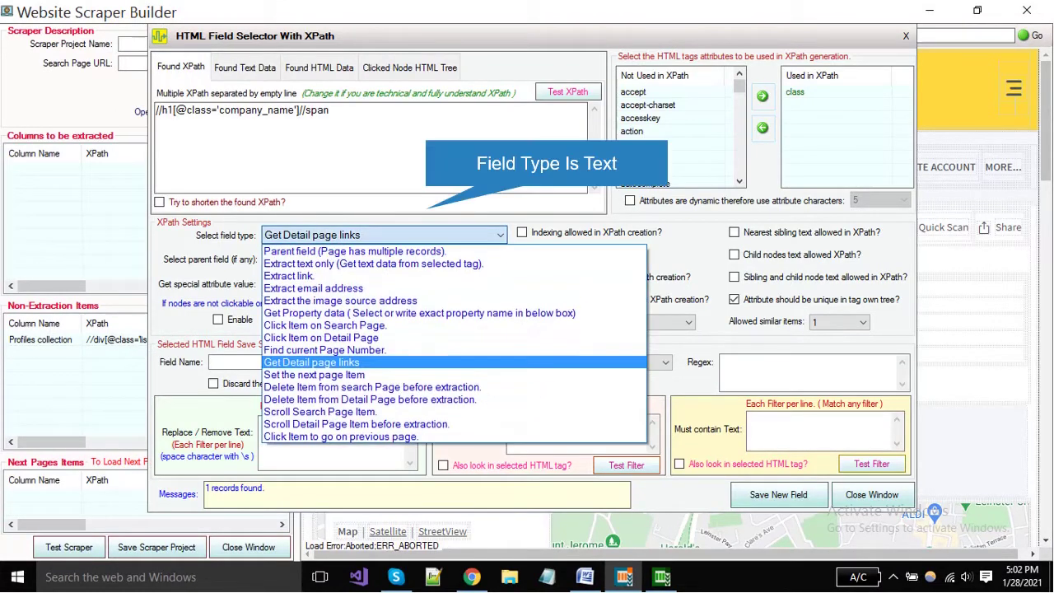
click(395, 263)
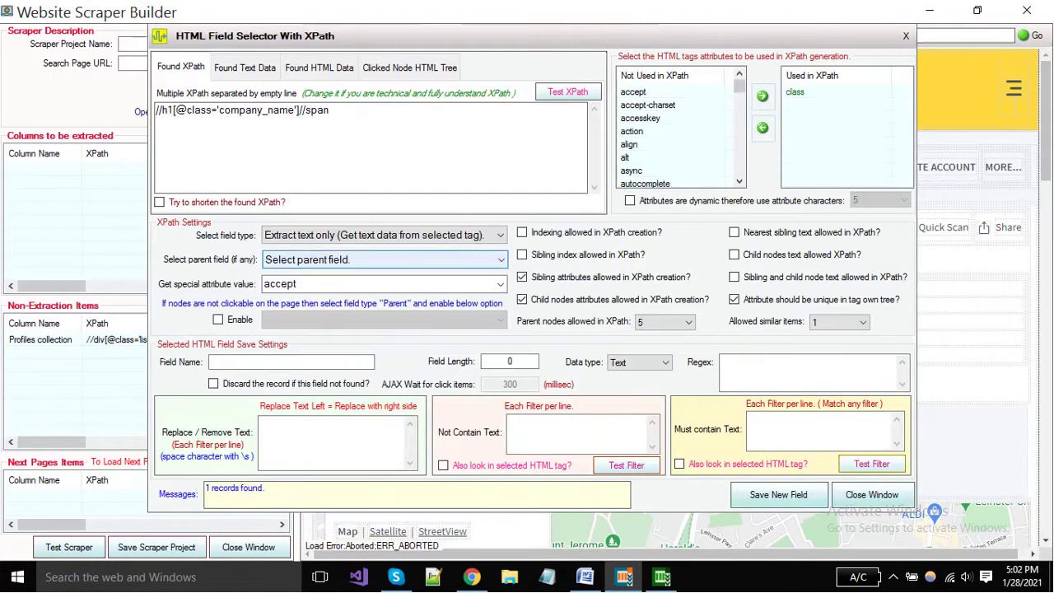
Check the text found for the business name heading and save it as a field named Business Title.
click(245, 68)
click(181, 66)
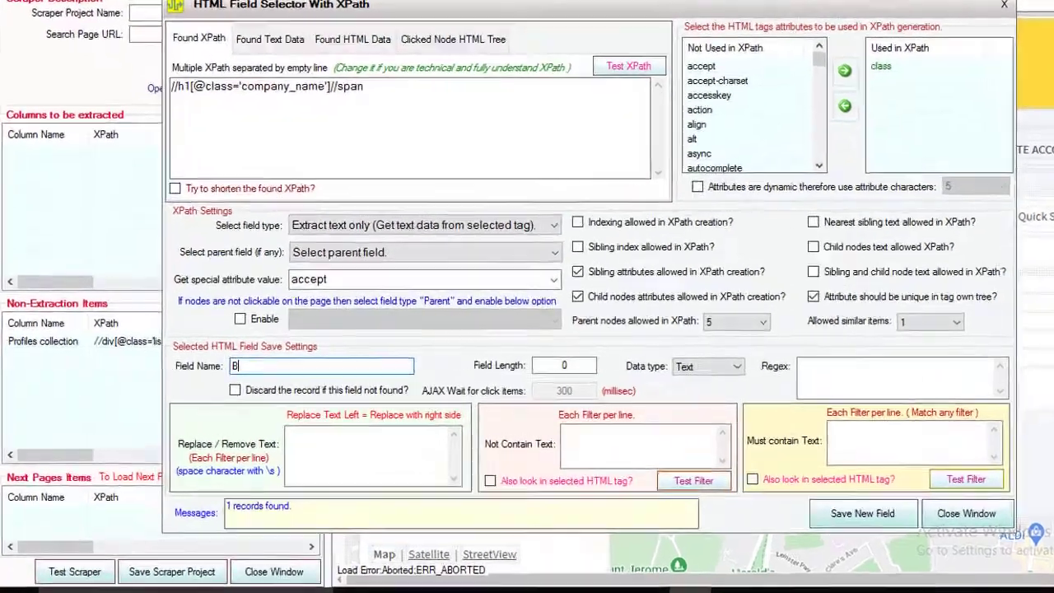
text(Busi)
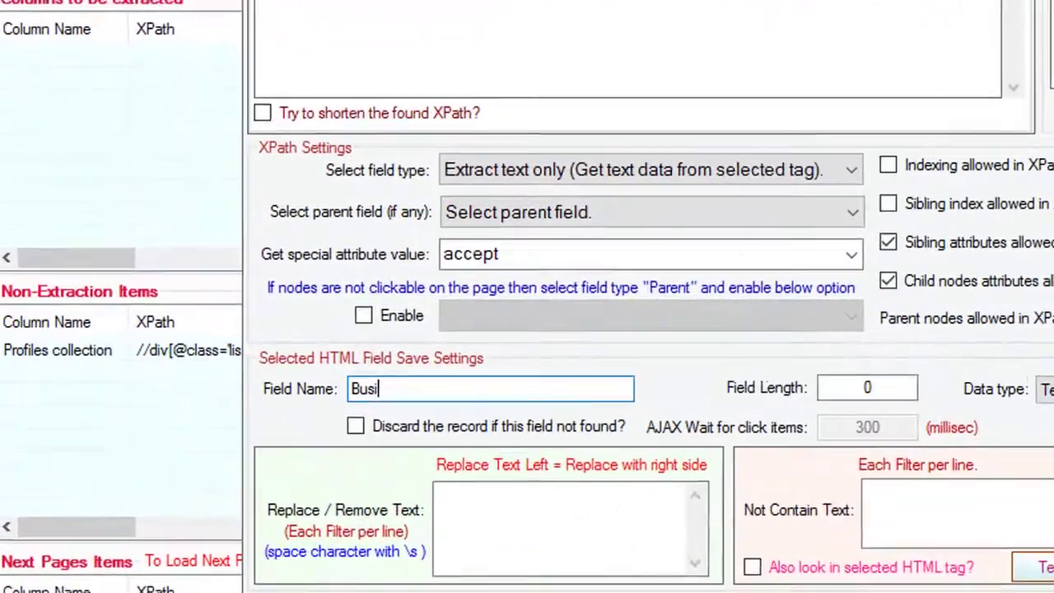
text(ness T)
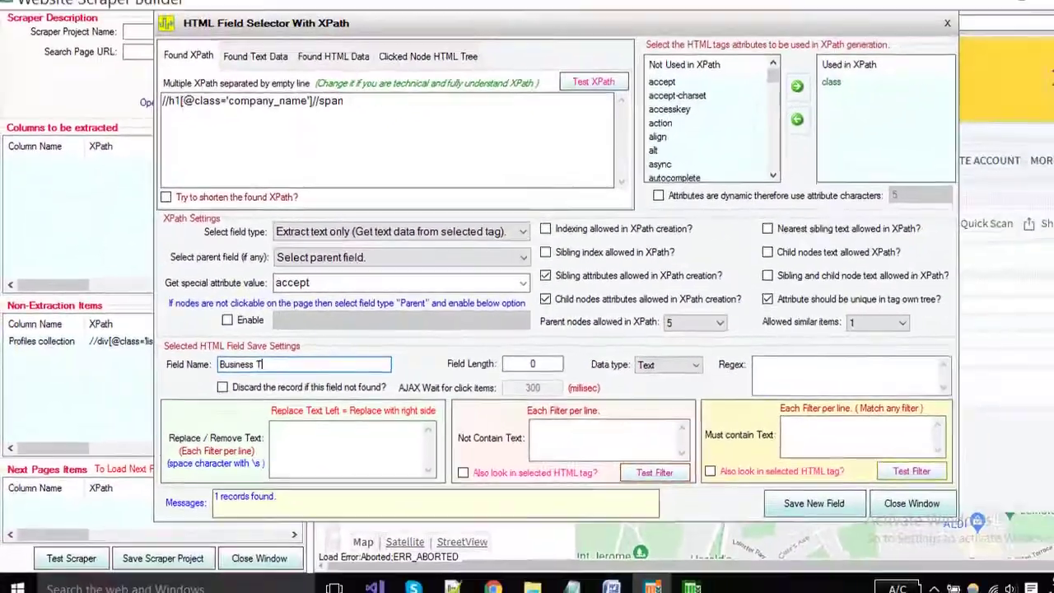
text(itle)
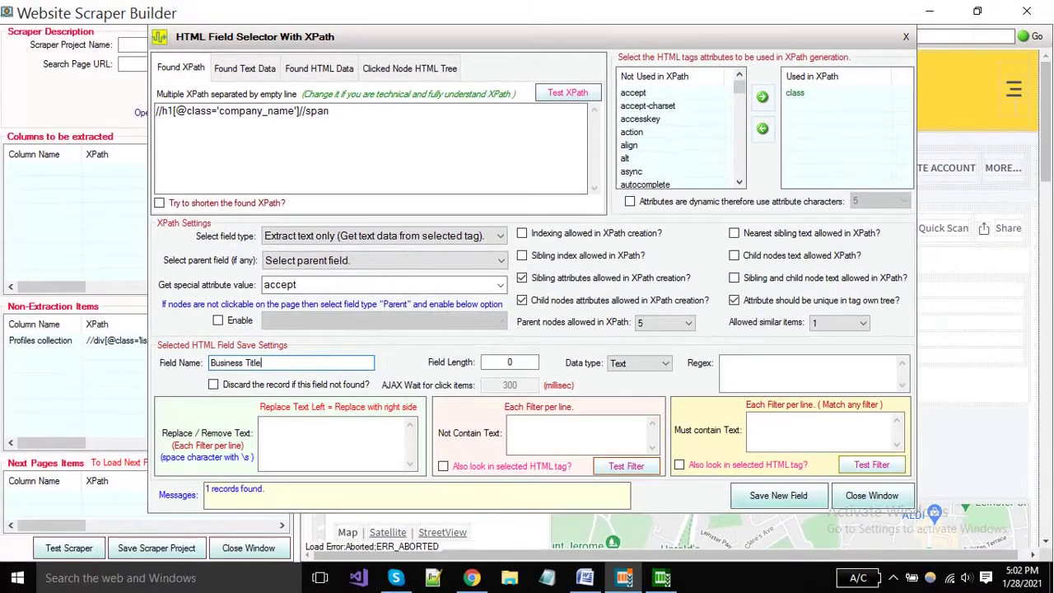
click(778, 495)
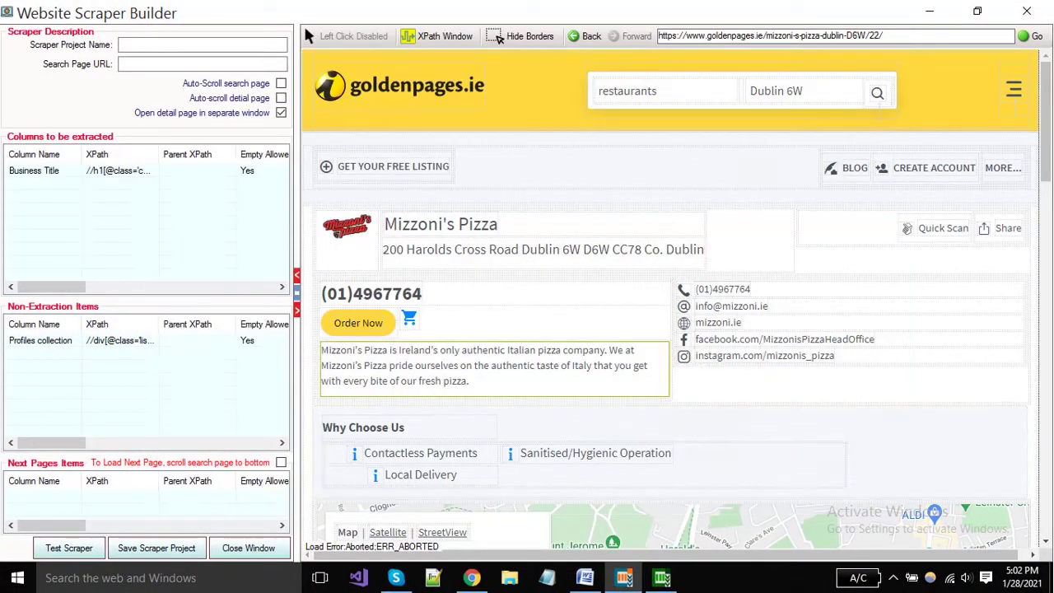
Capture the address line below the business name, check its found text, and save it as a field named Address.
right_click(522, 254)
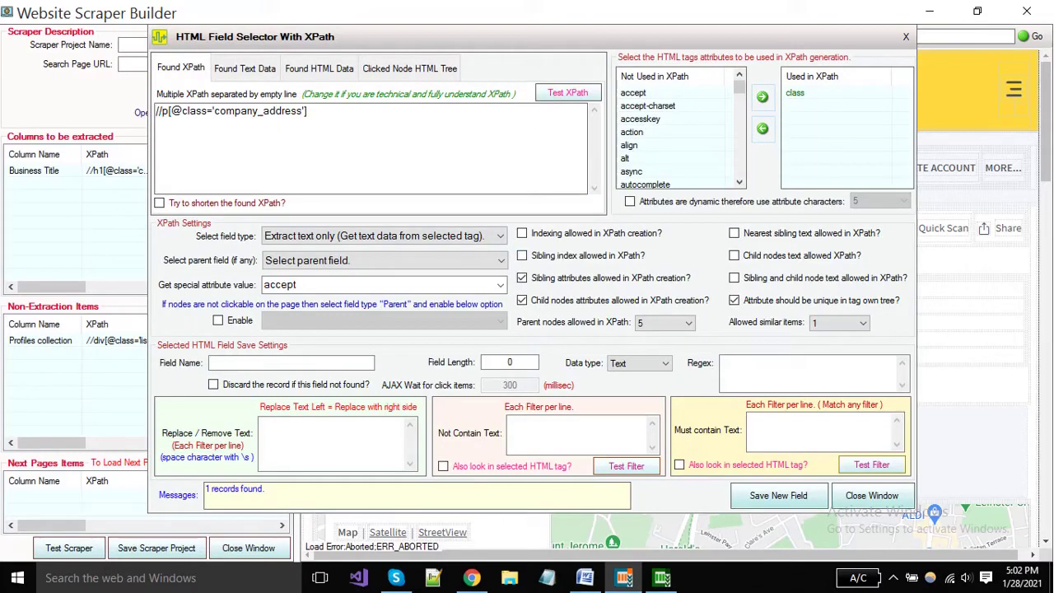
click(245, 68)
key(ctrl+shift+Tab)
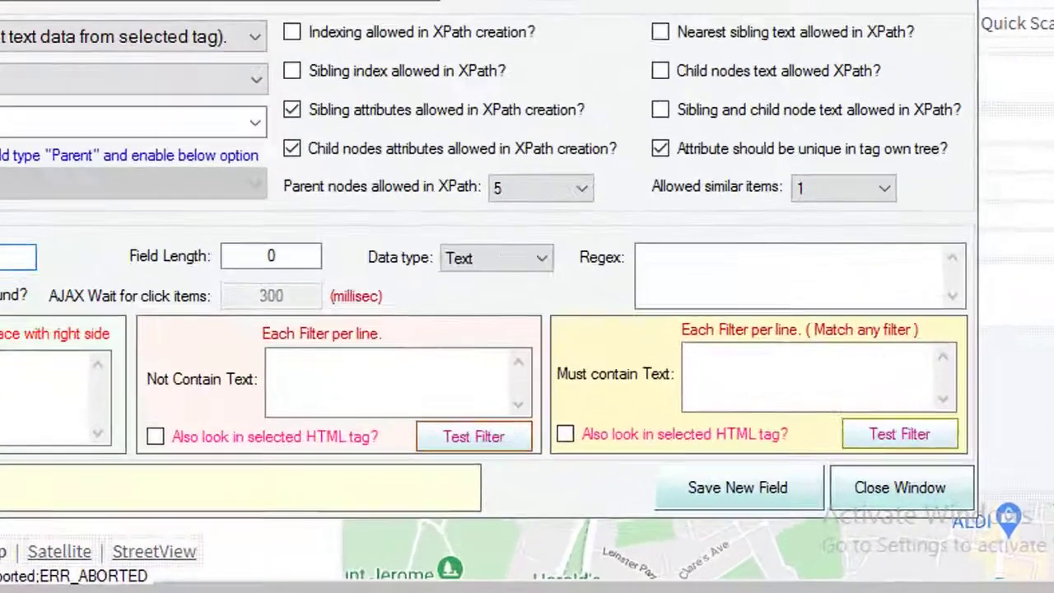
click(778, 495)
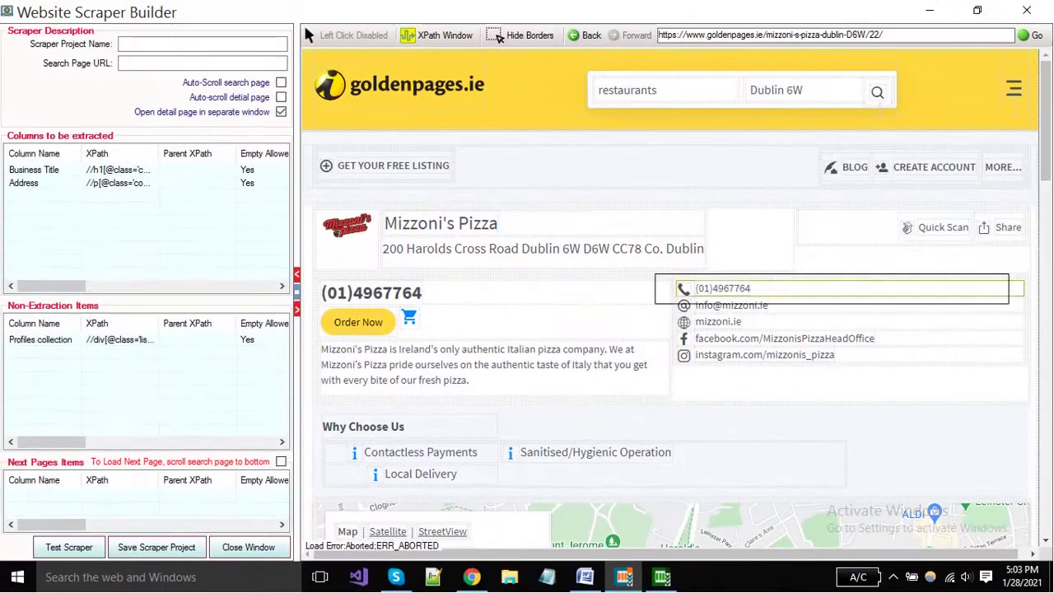
Capture the phone entry in the contact list and save it as a field named Telephone with data type Number.
click(437, 34)
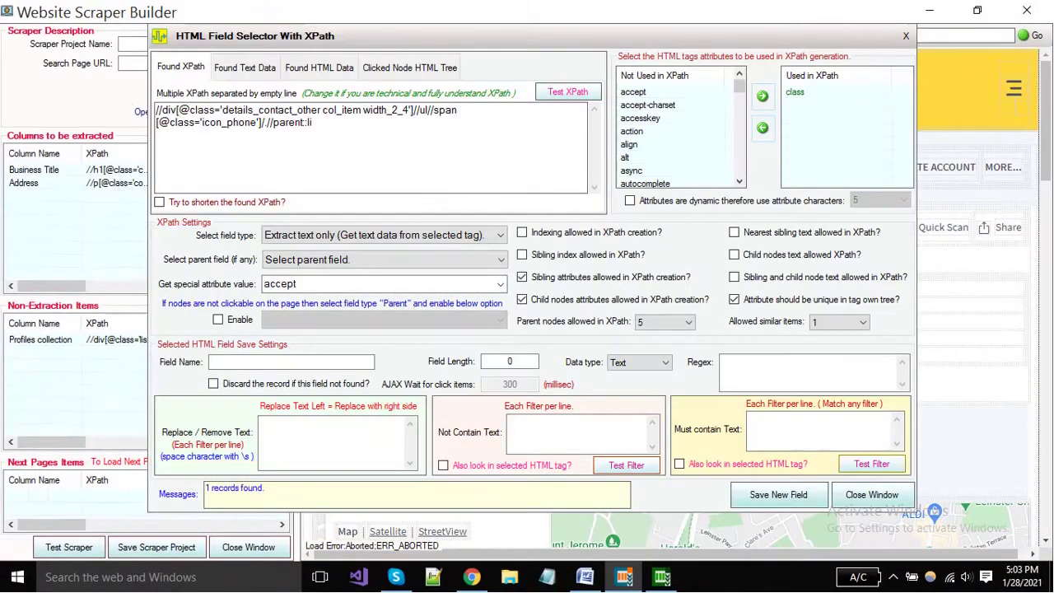
click(244, 68)
click(181, 67)
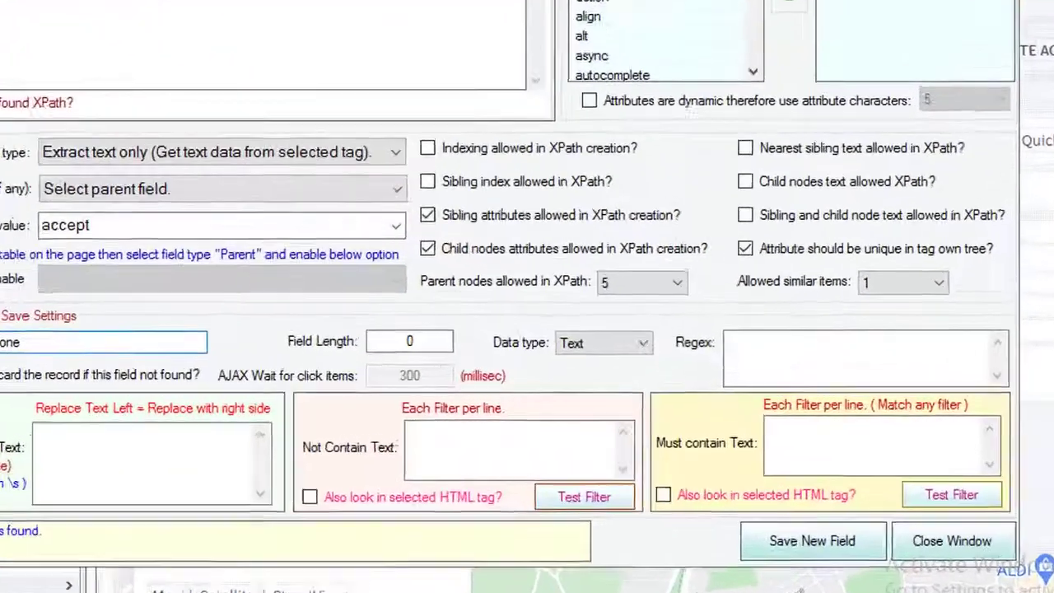
click(650, 362)
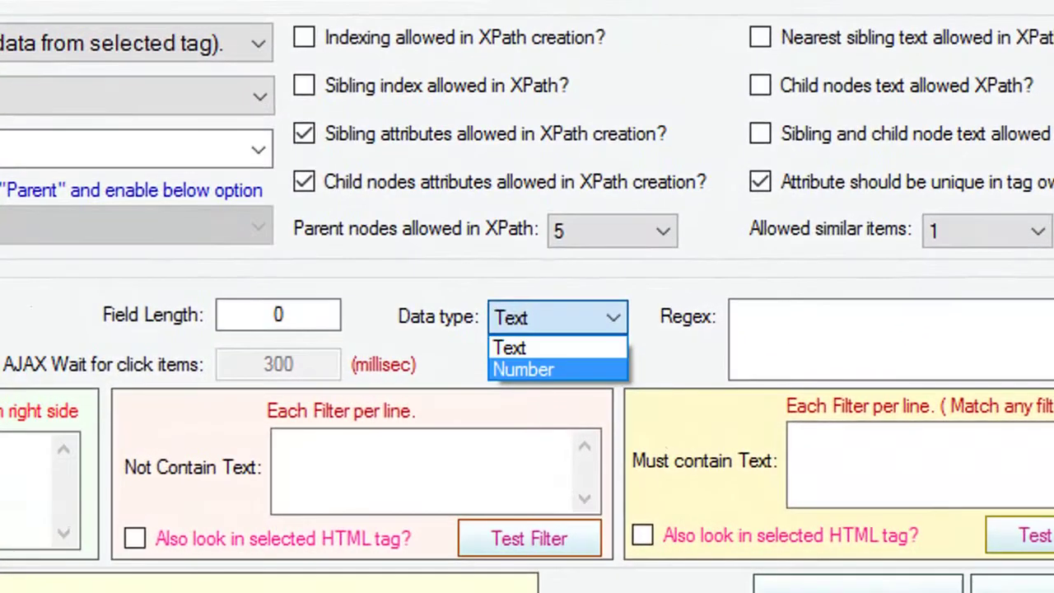
click(523, 369)
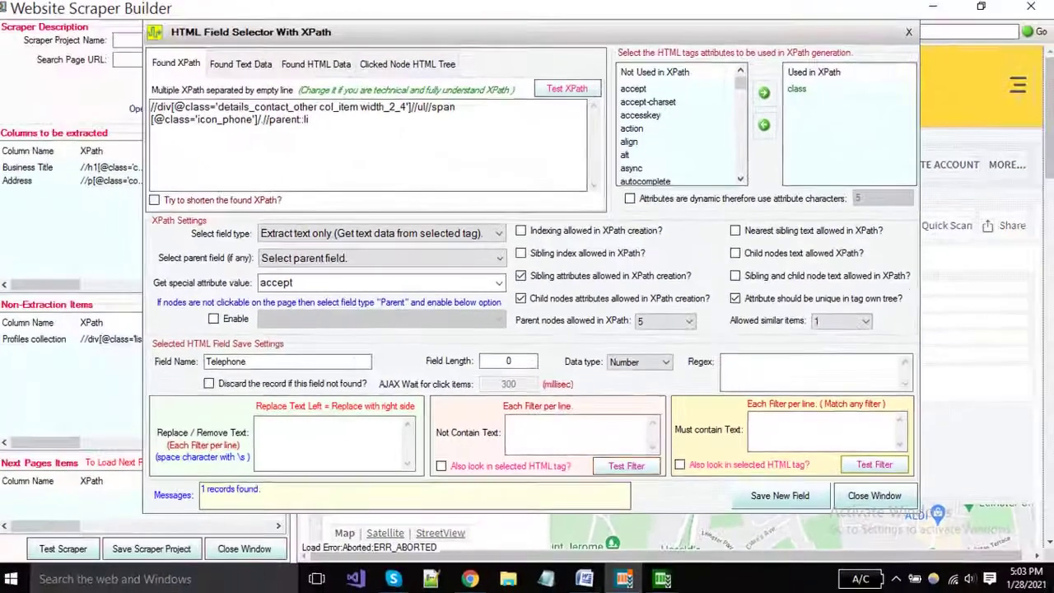
click(780, 495)
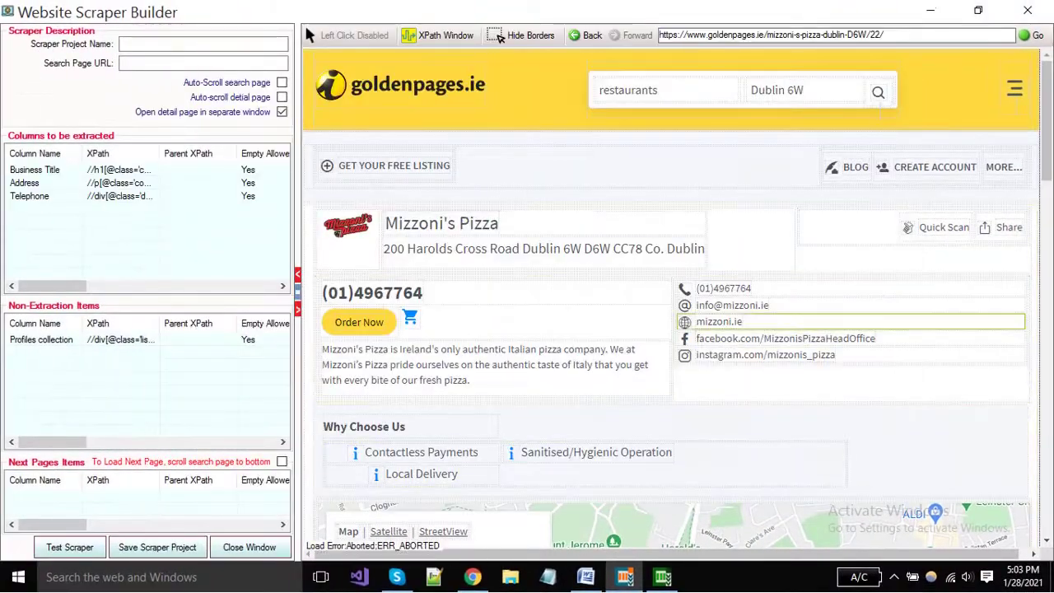
Capture the contact list's email entry as Extract email address, remove the text mailto:, and save it as Email.
right_click(732, 305)
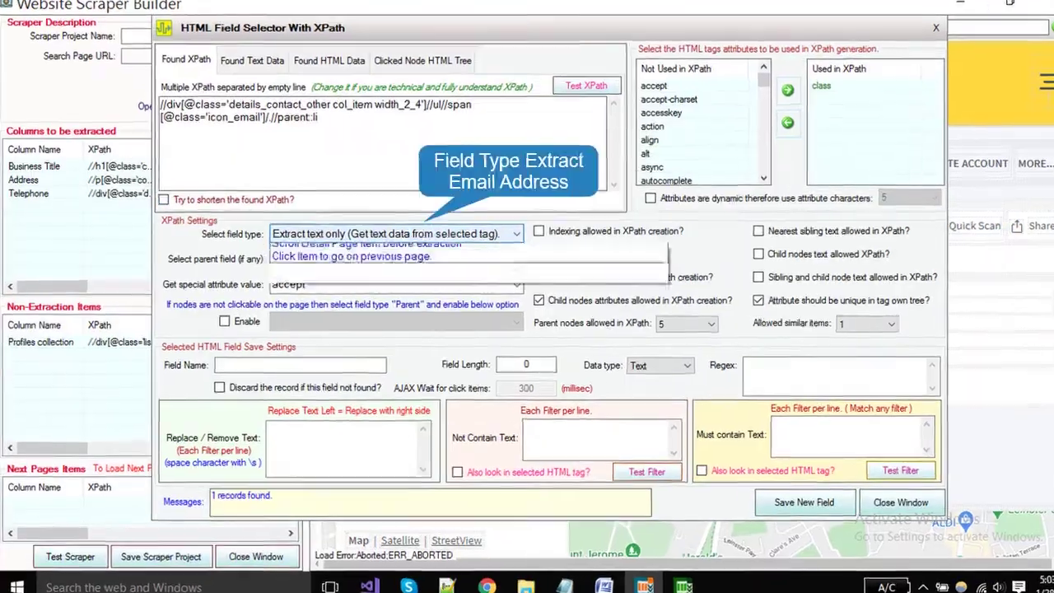
click(500, 235)
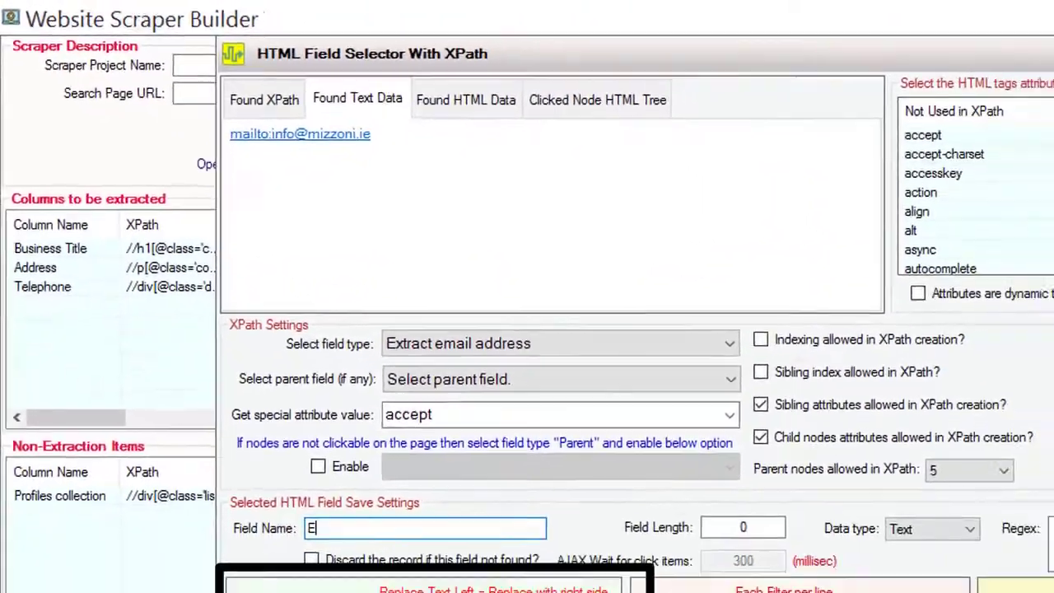
text(s)
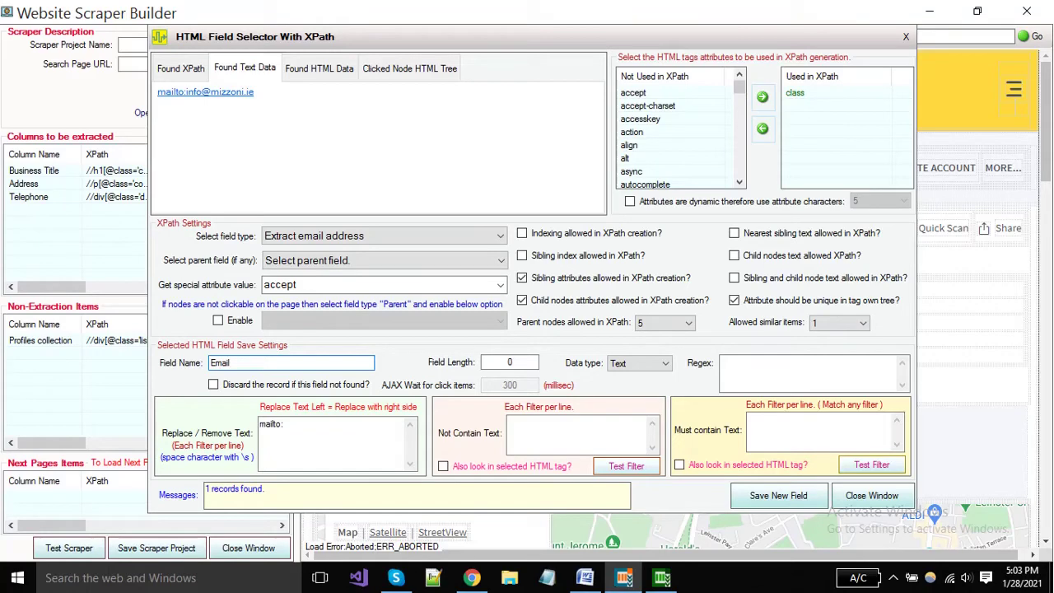
key(Return)
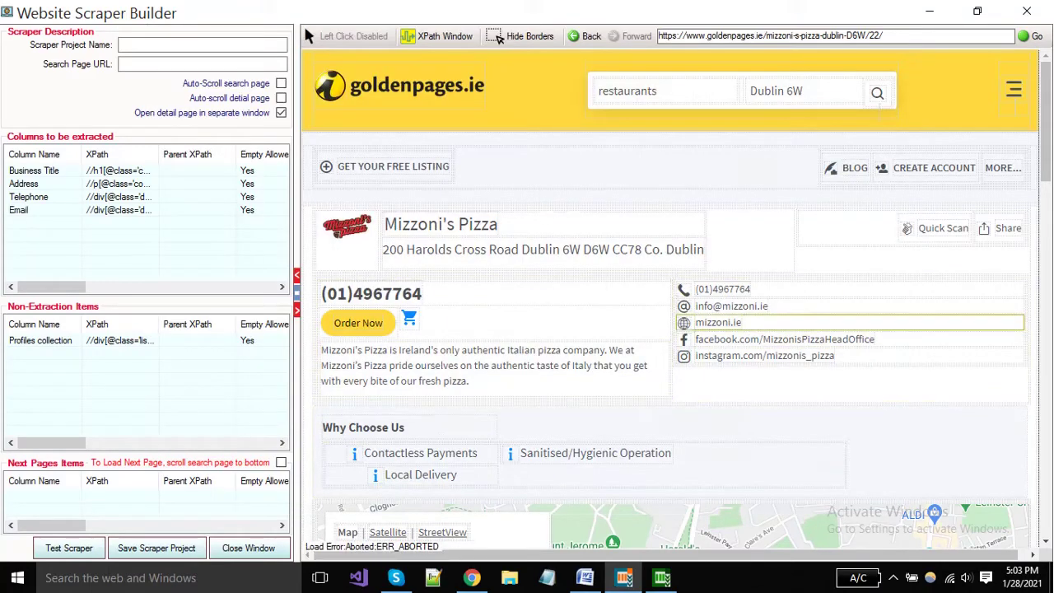
Capture the website entry in the contact list with field type Extract link and save it as Website link.
right_click(724, 322)
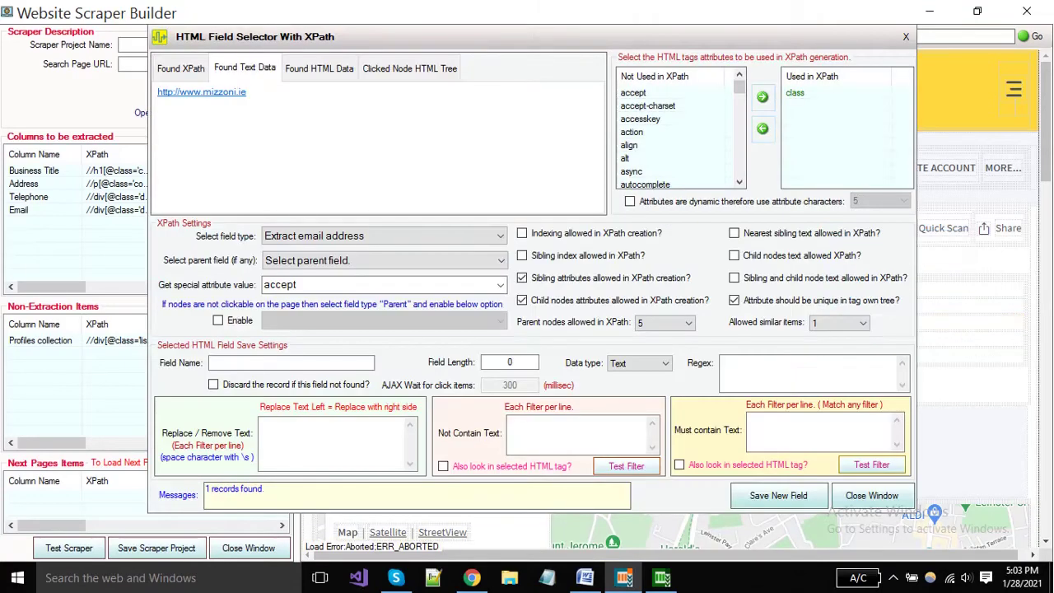
click(181, 68)
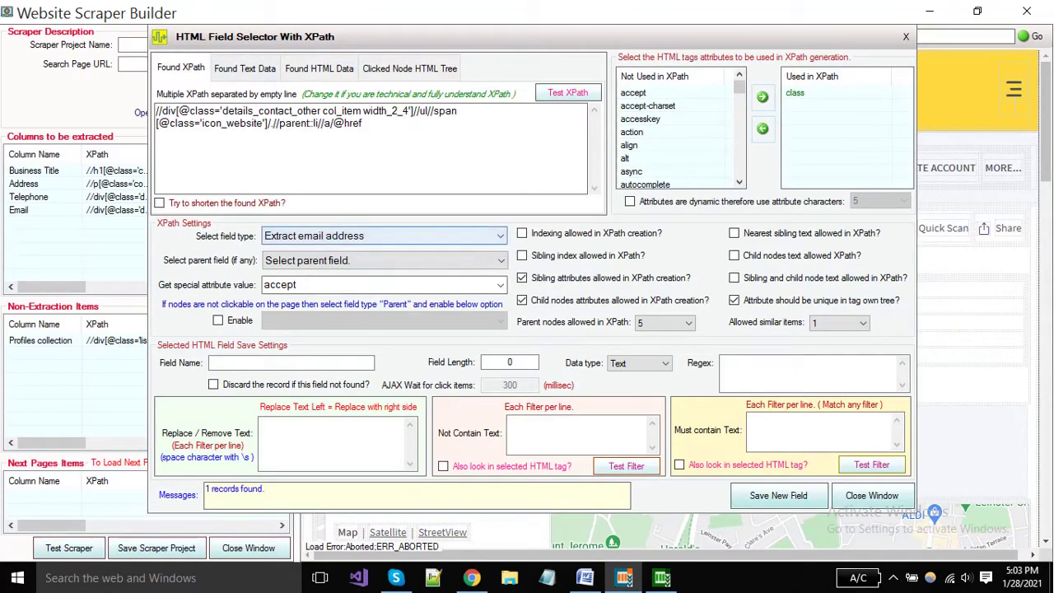
click(445, 237)
click(346, 278)
text(Website link)
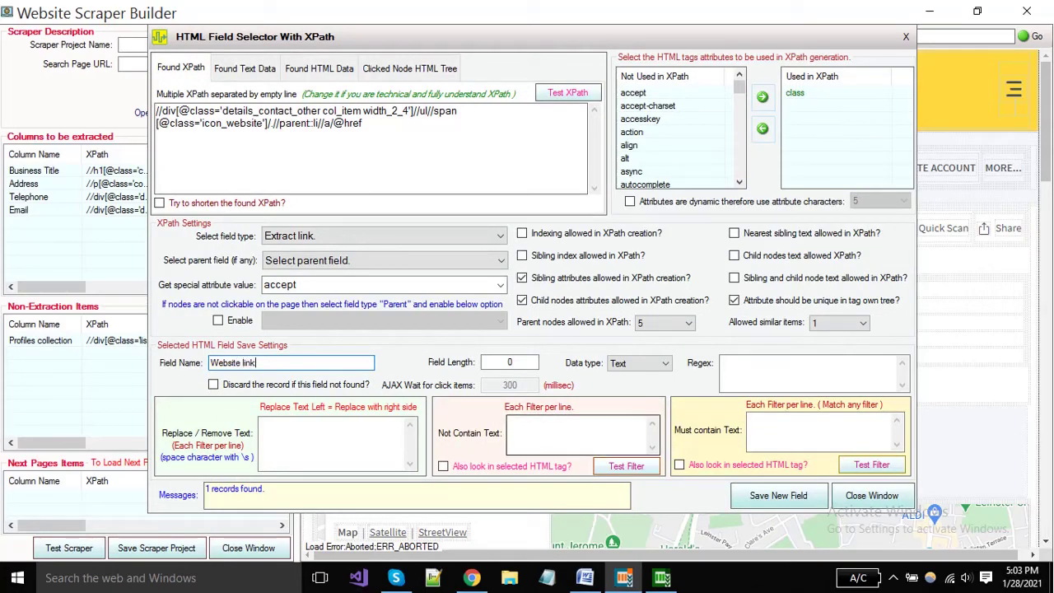
click(778, 495)
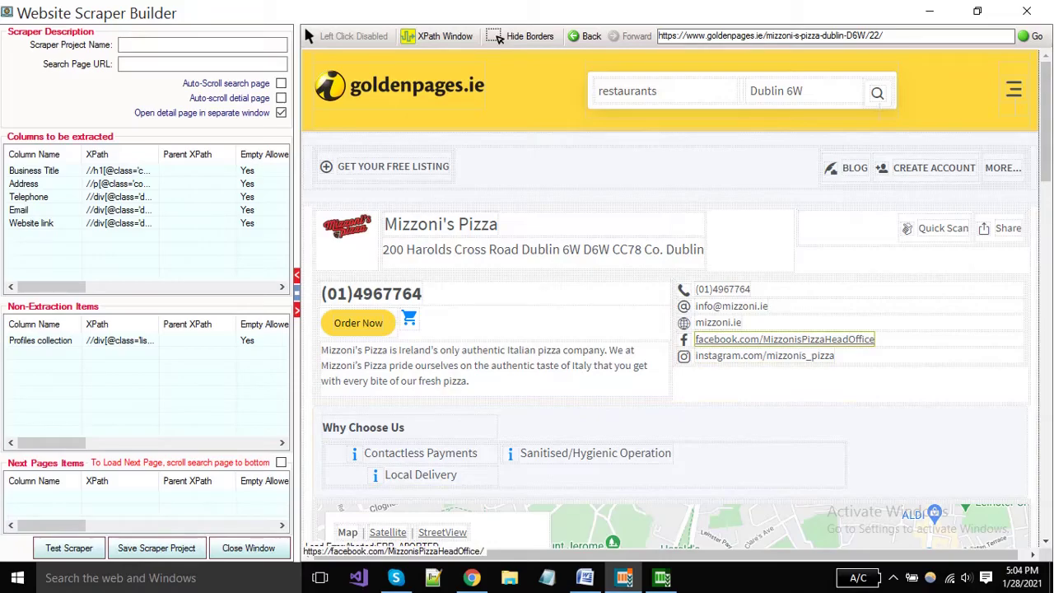
Capture the Facebook entry in the contact list as Extract link, check its found data, and save it as Facebook link.
right_click(873, 339)
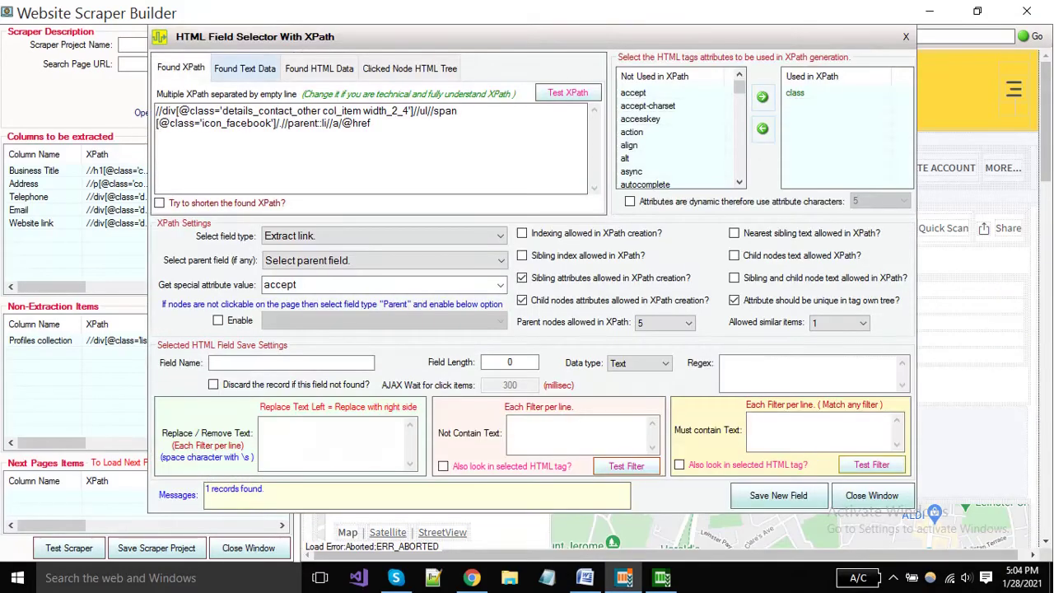
click(245, 68)
click(180, 68)
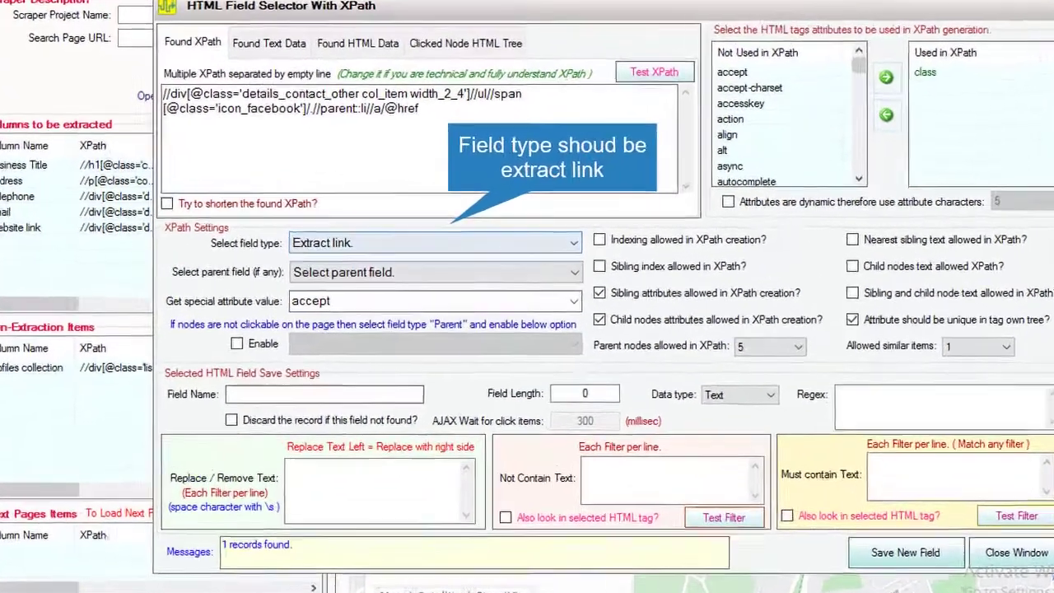
click(380, 395)
text(F)
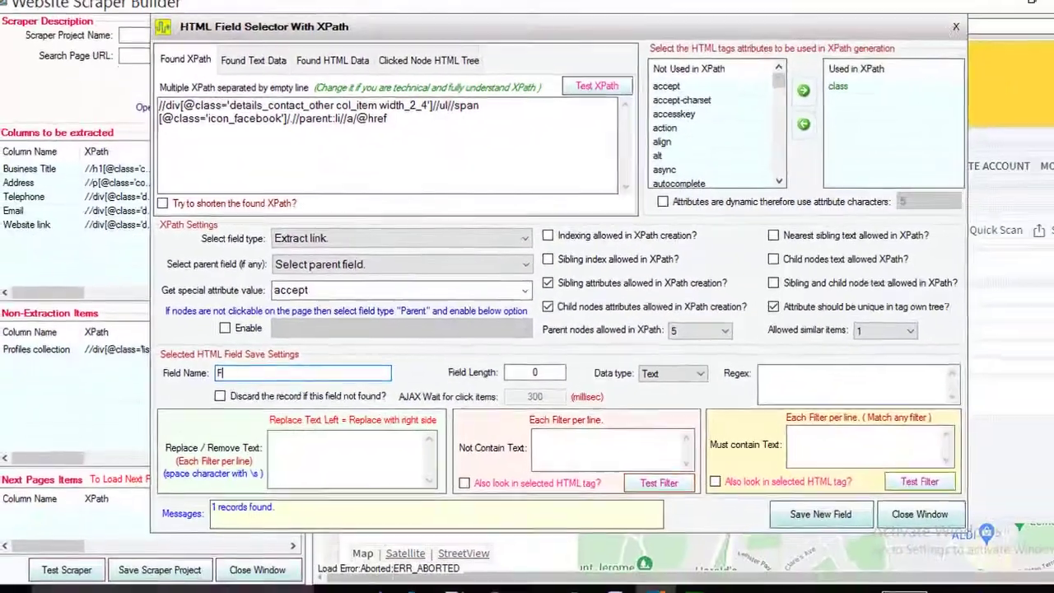
text(acebook link)
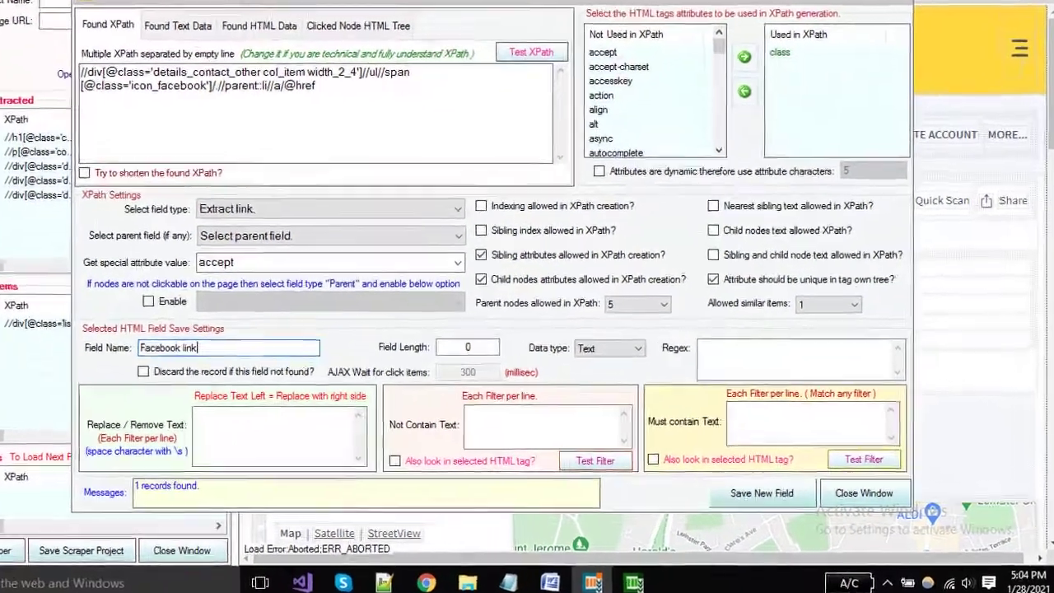
click(779, 495)
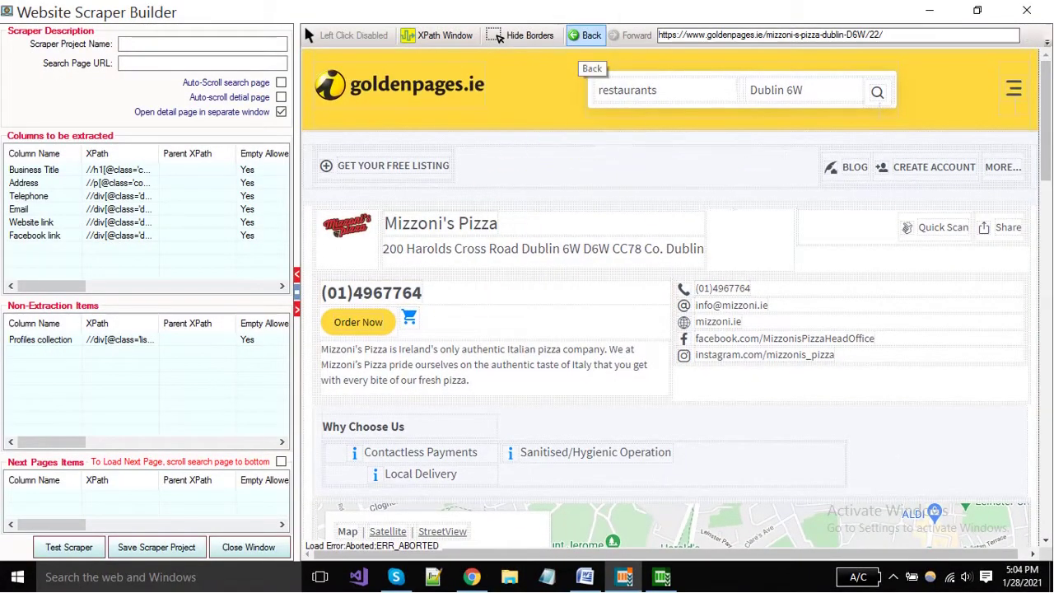
Return to the restaurant results page and set the XPath selector's field type to Parent field (Page has multiple records).
scroll(437, 247, down, 15)
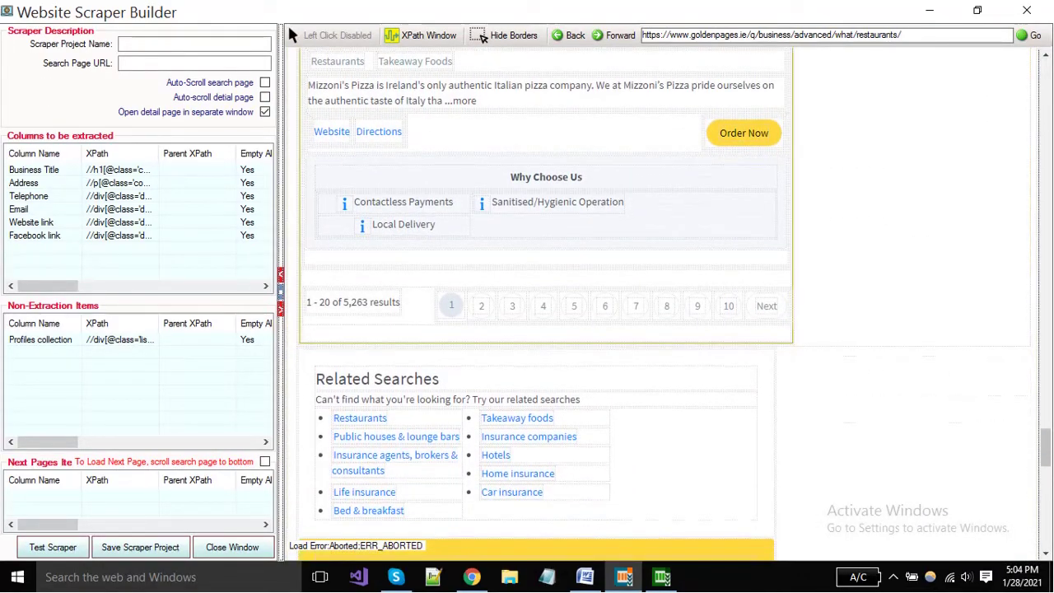
click(422, 35)
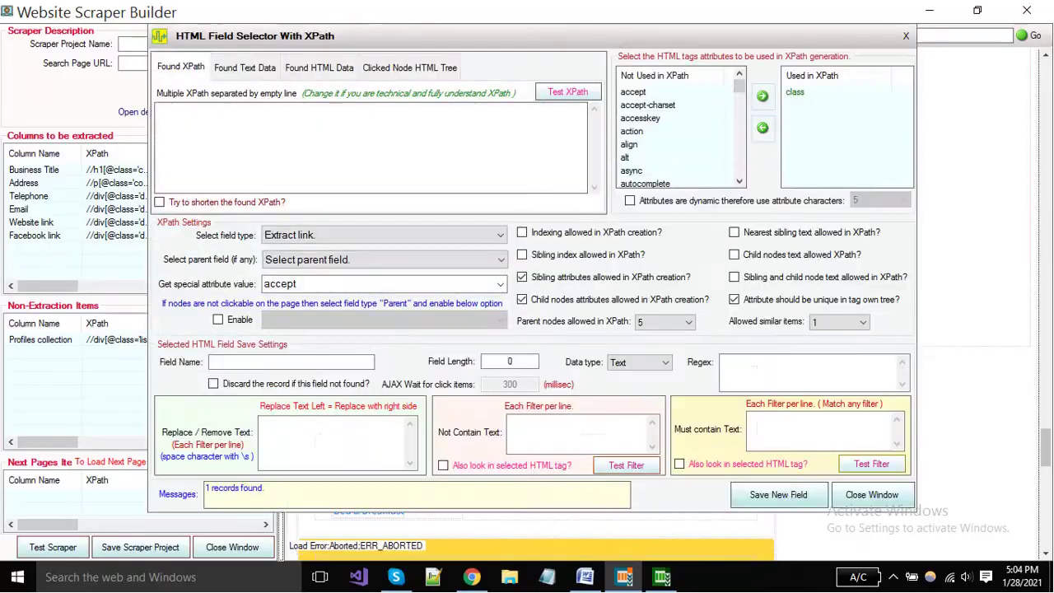
click(503, 235)
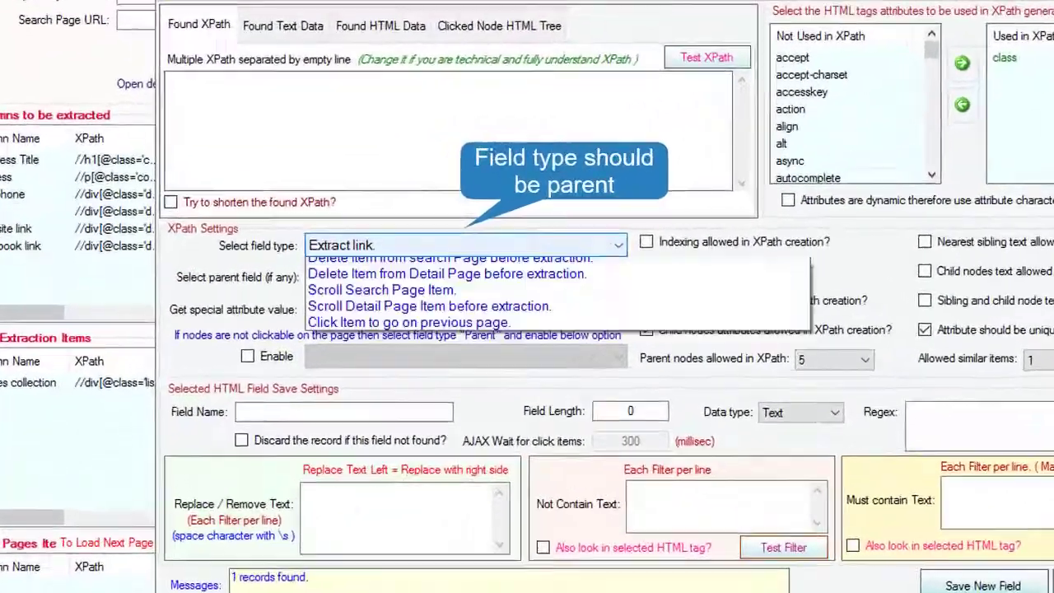
click(444, 264)
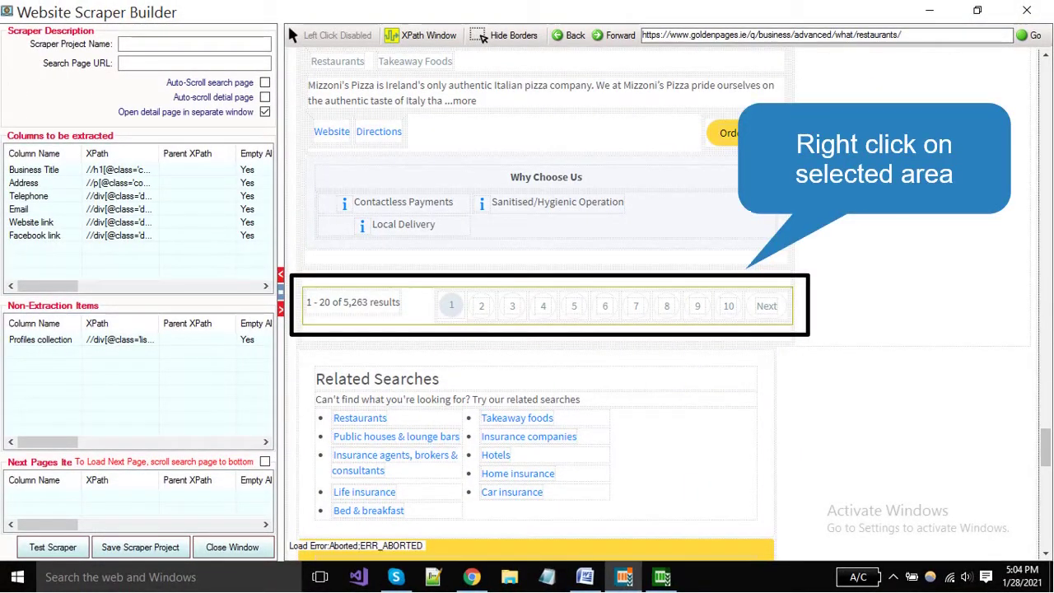
Capture the whole pagination row below the listings, check its found data, and save it as pagination parent.
right_click(665, 320)
click(244, 68)
click(180, 67)
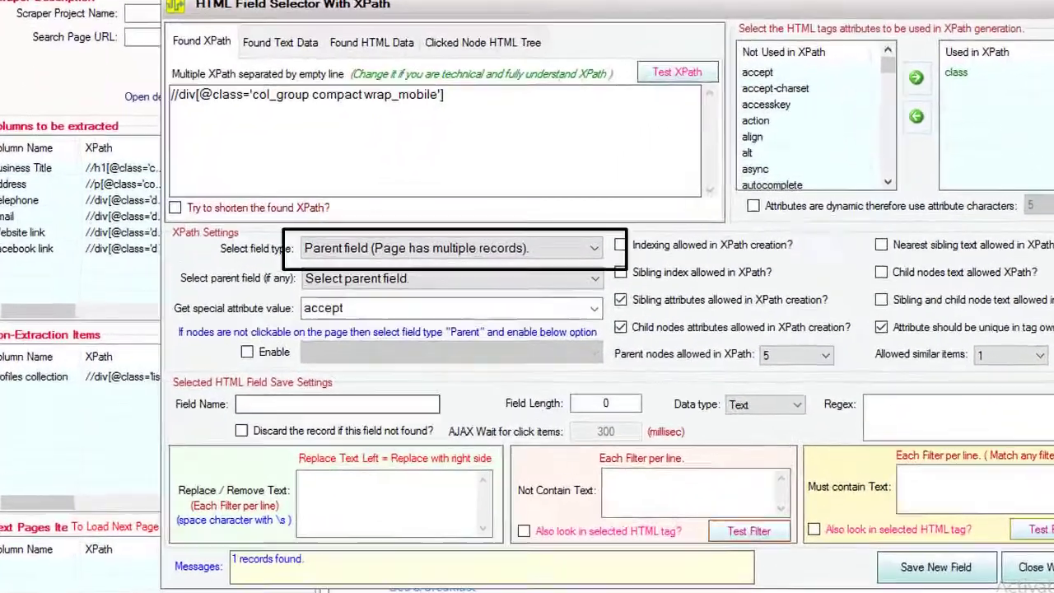
click(290, 362)
text(pagination parent)
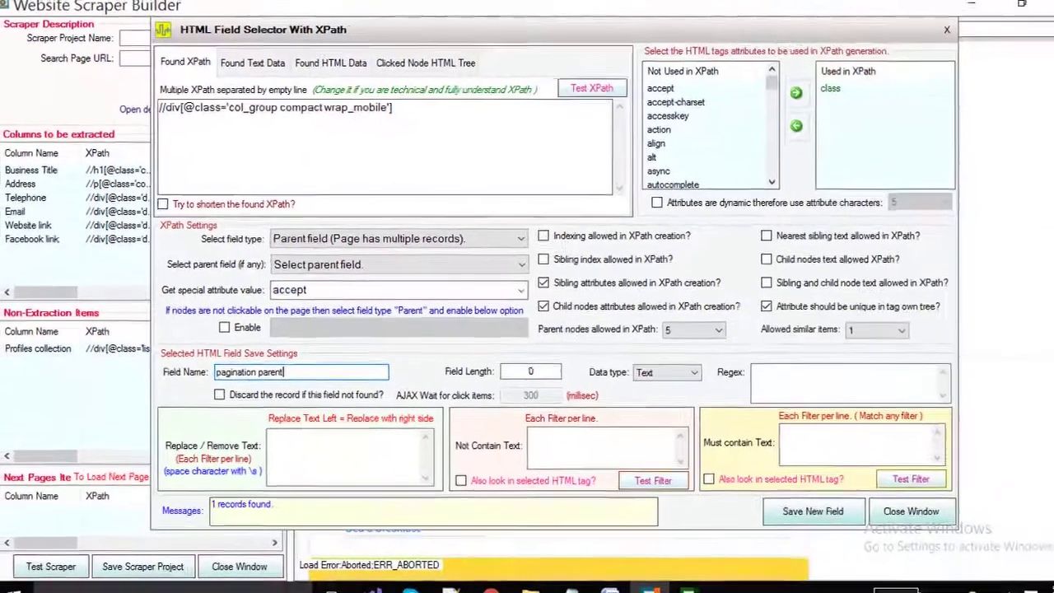
key(Return)
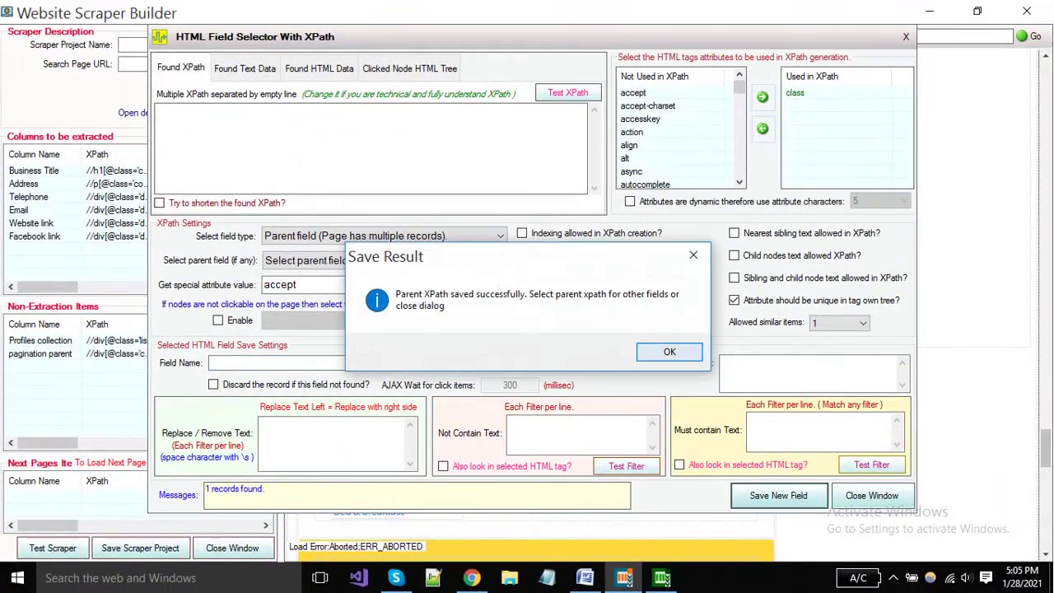
Capture the pagination's Next button as Set the next page Item with pagination parent as its parent field, and save it as Next.
click(304, 289)
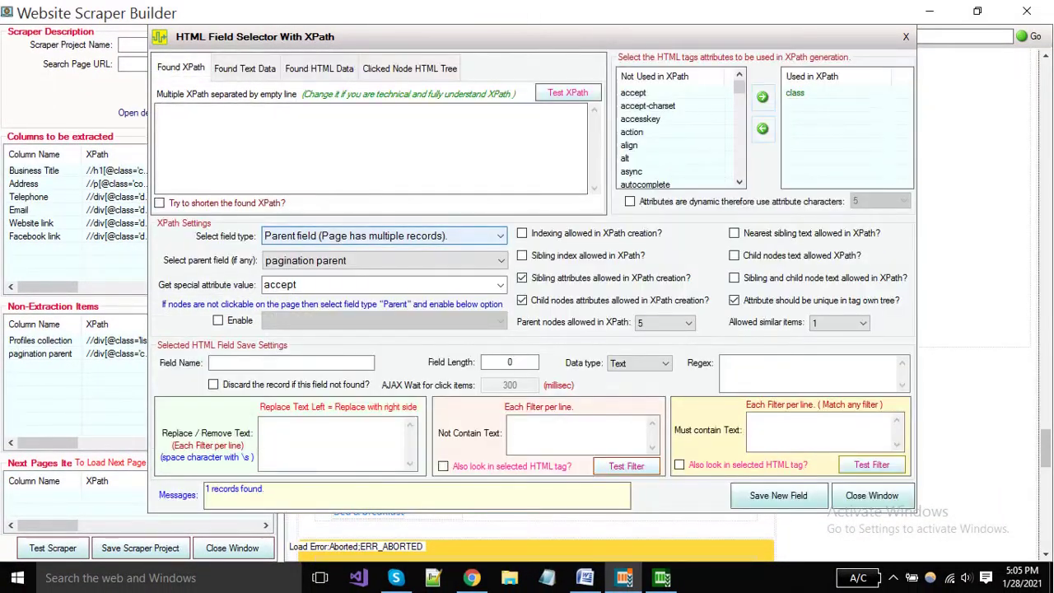
click(384, 235)
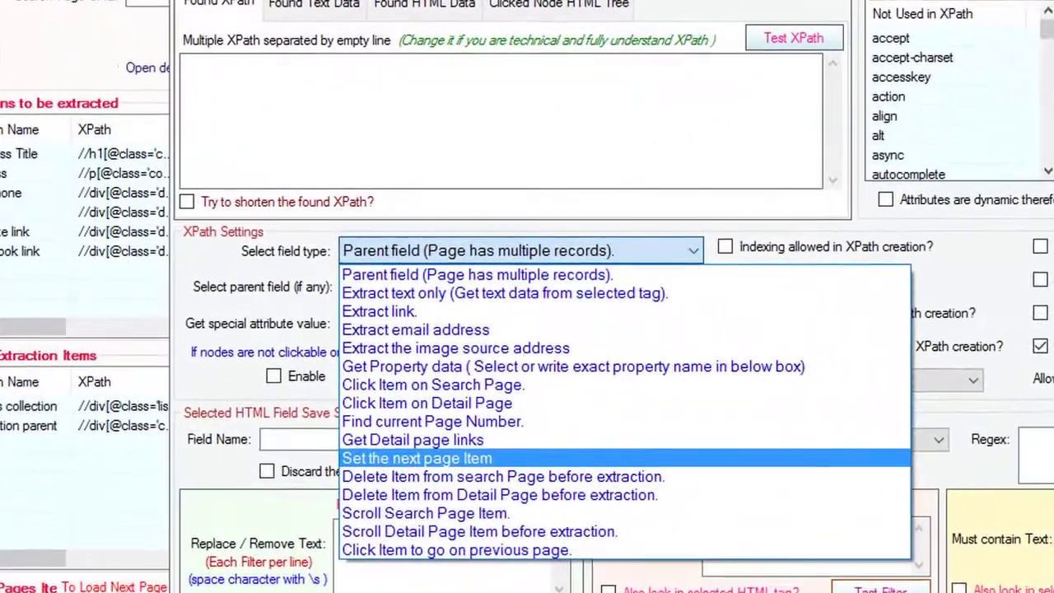
click(330, 388)
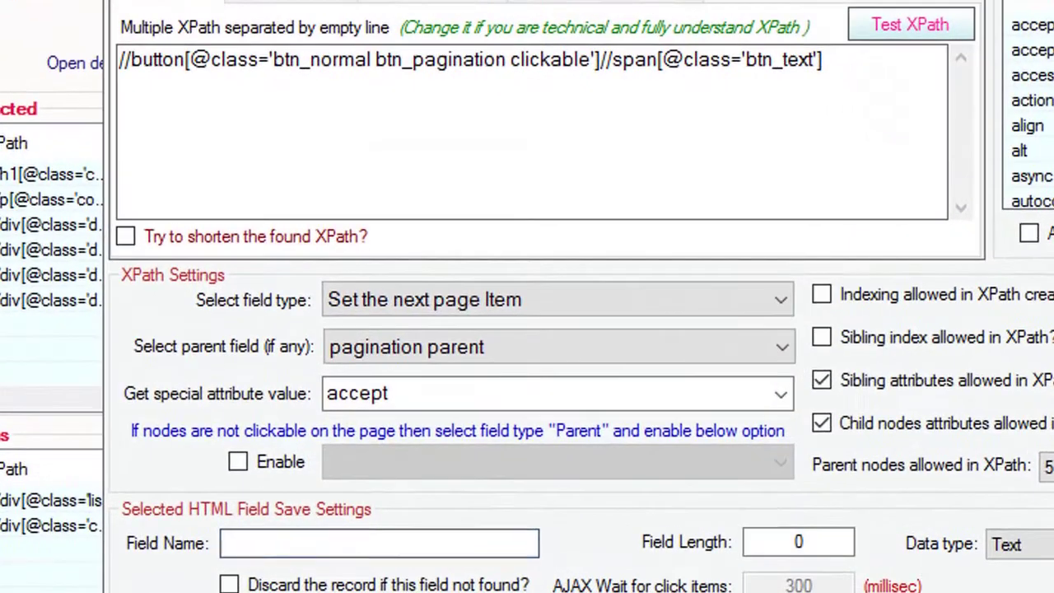
click(379, 543)
text(Next)
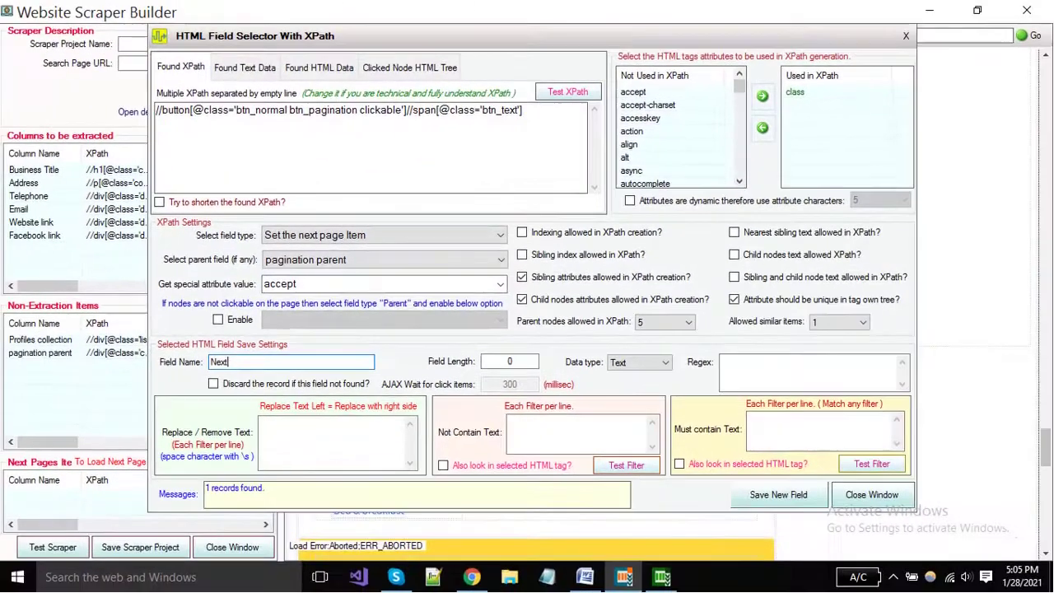
click(778, 495)
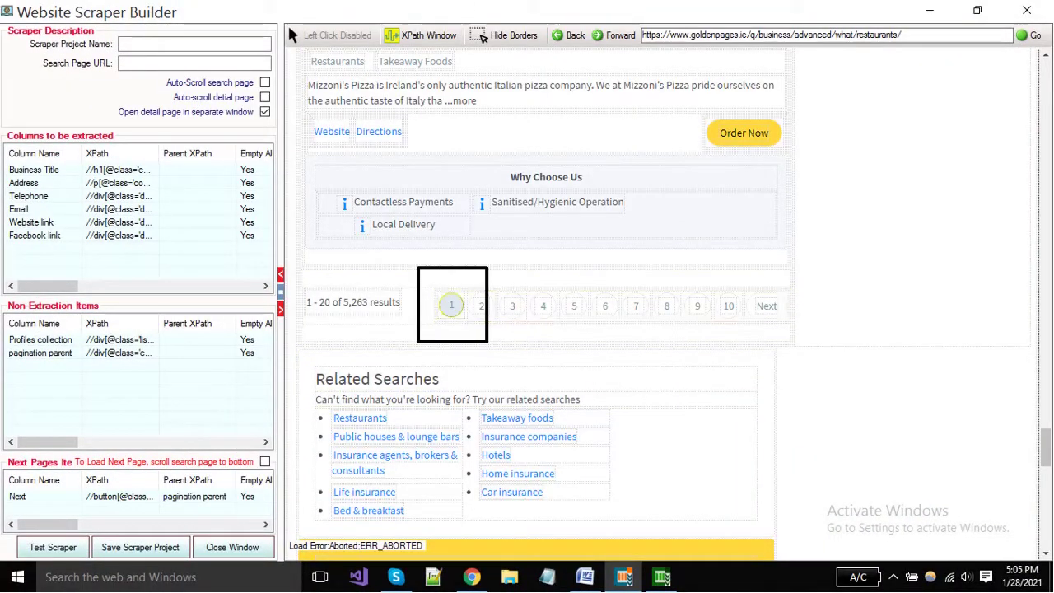
Capture the current page number in the pagination row and save it as Current page under pagination parent.
click(451, 304)
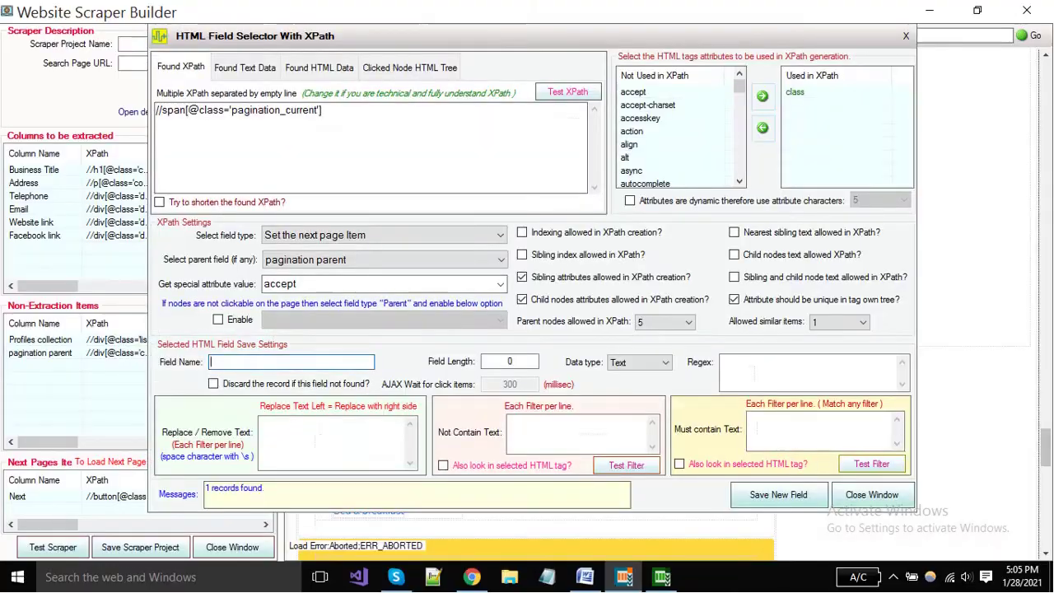
text(Current page)
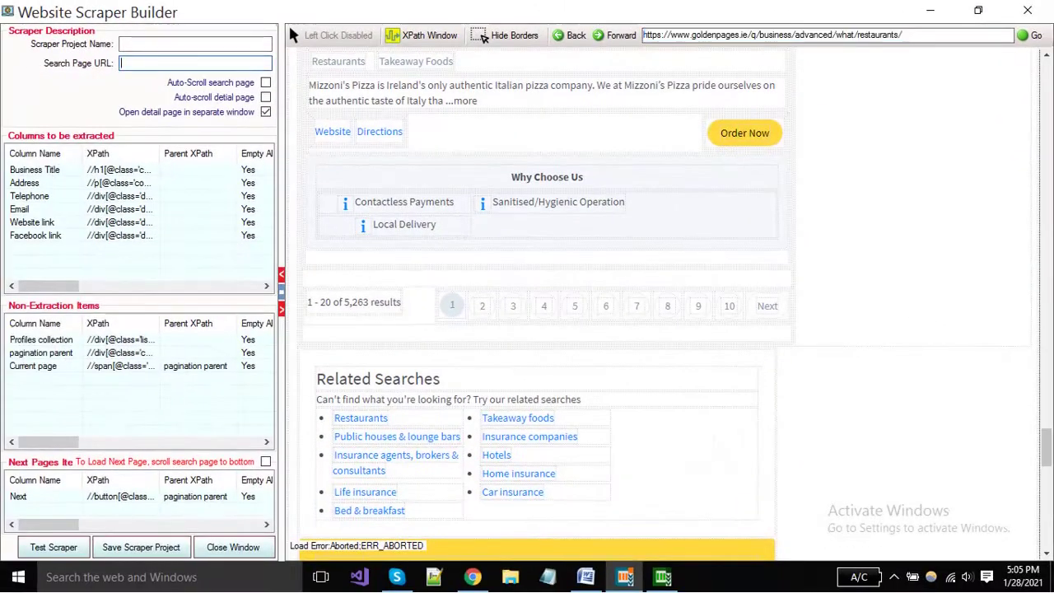
text(https://www.goldenpages.ie/q/business/advanced/what/restaurants/)
click(195, 45)
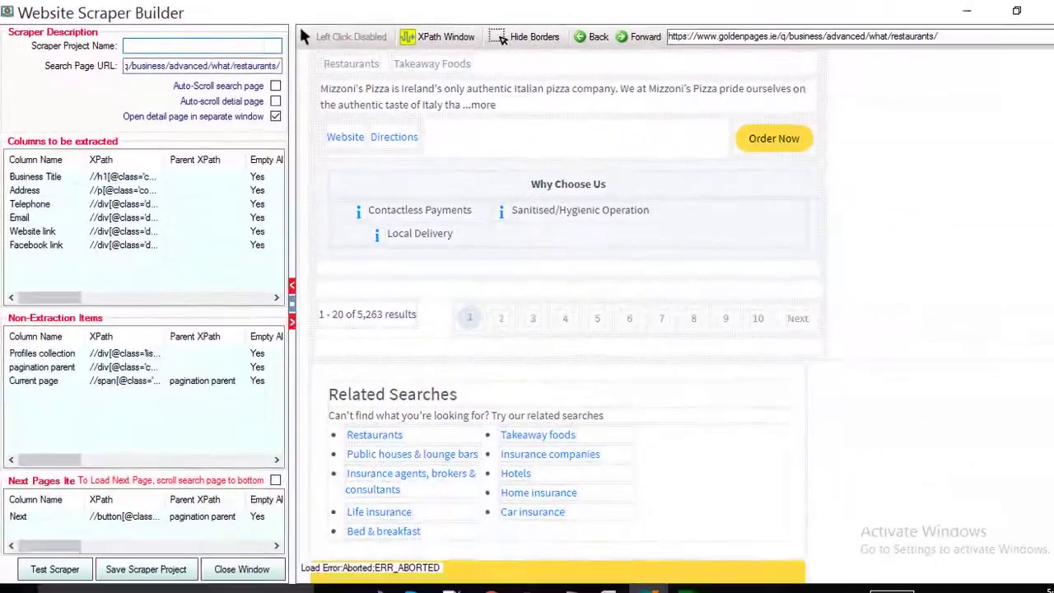
text(G)
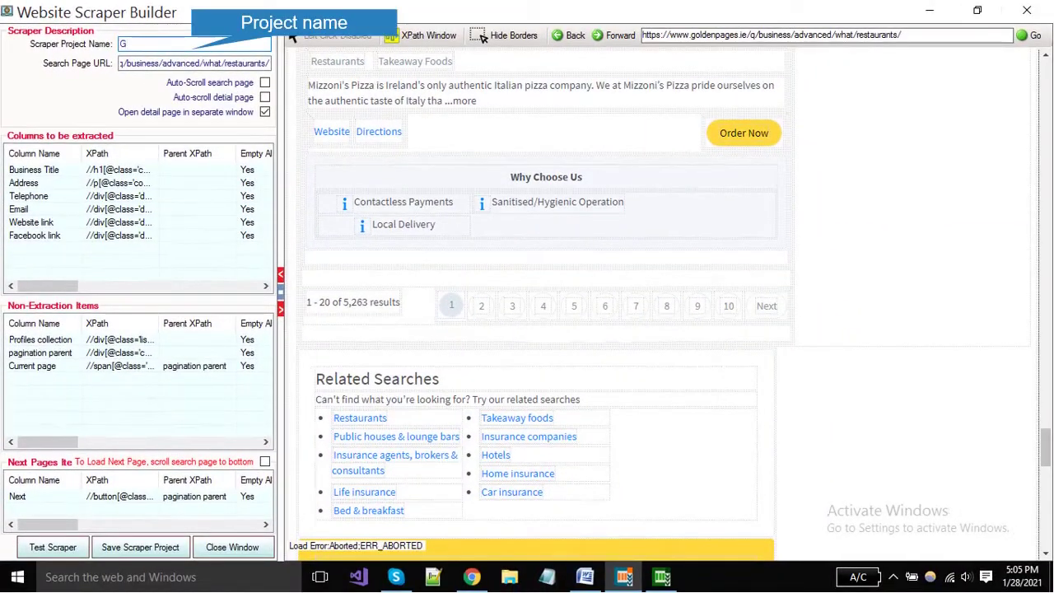
text(olden)
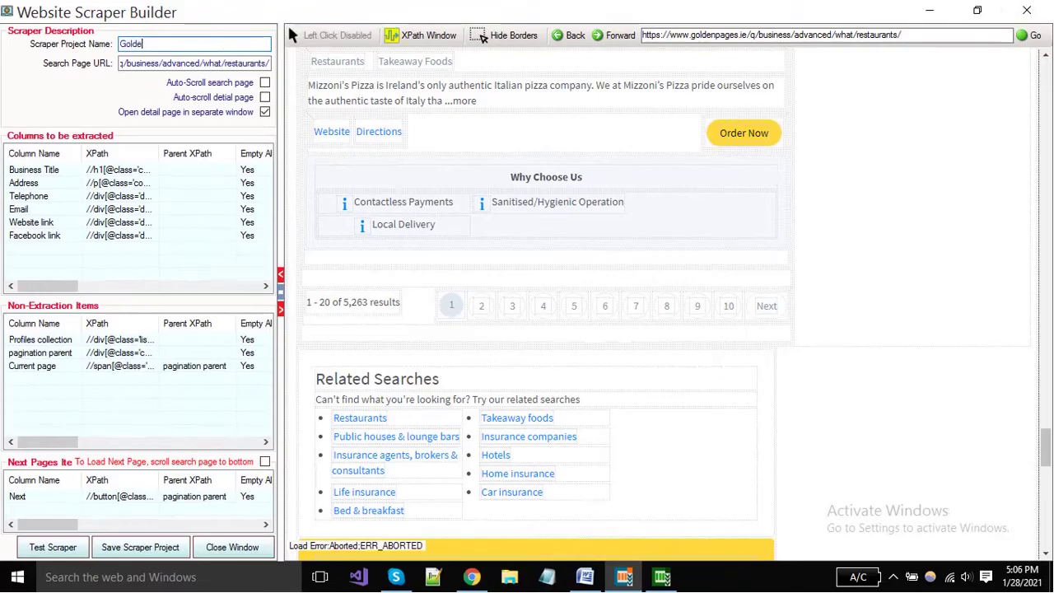
text(pages)
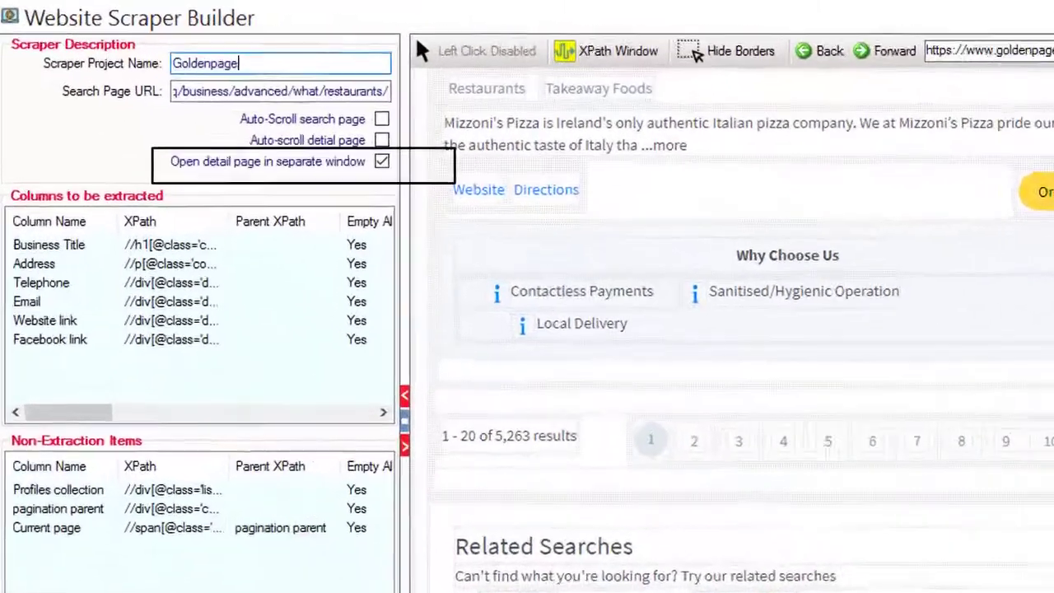
text( proje)
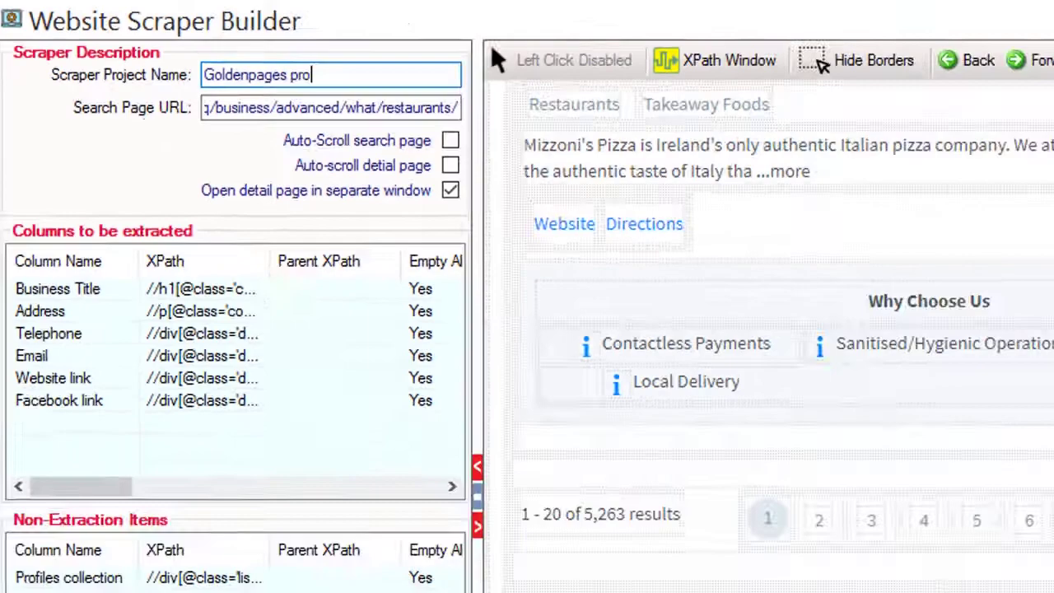
text(ct)
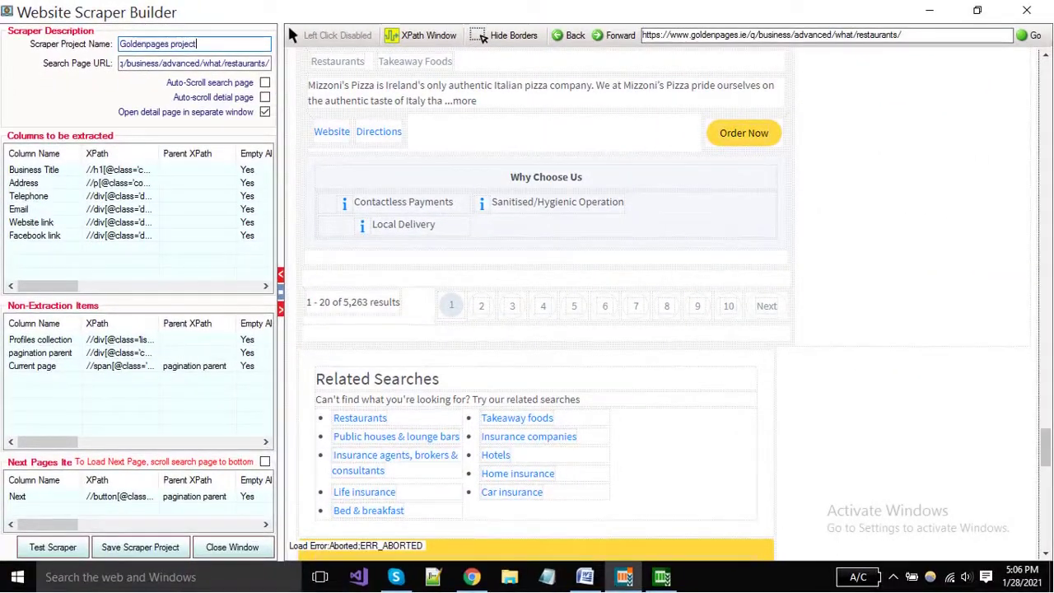
Save the scraper project and close the scraper builder.
click(140, 547)
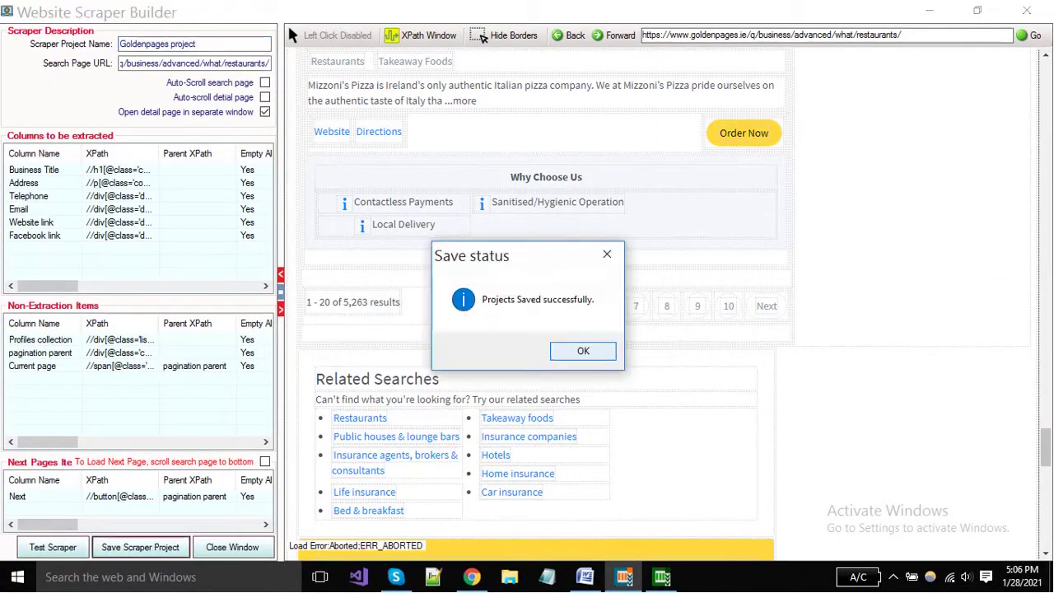
click(583, 351)
click(232, 547)
key(Return)
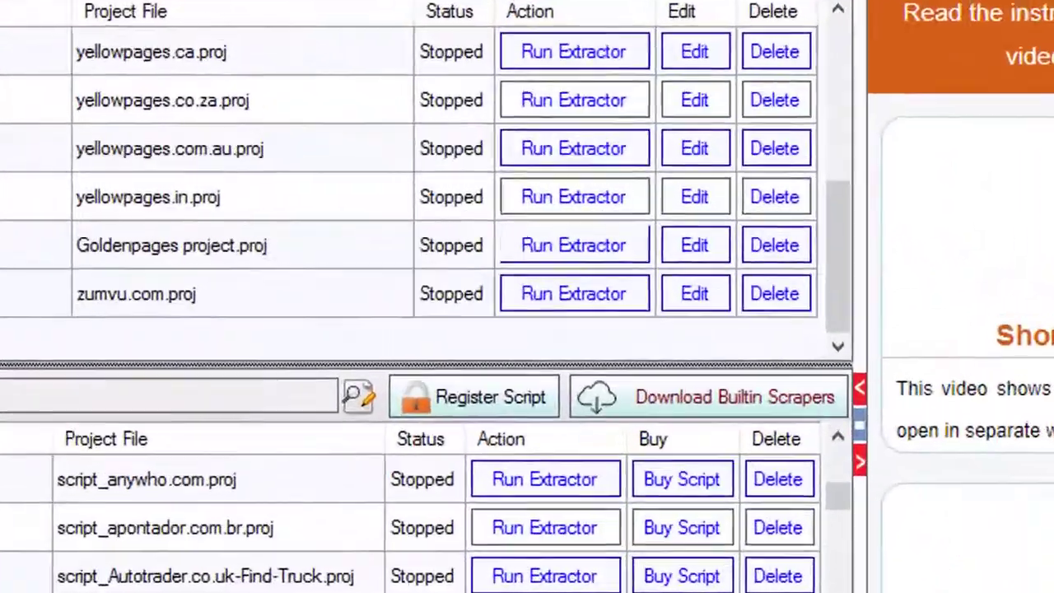
Run the extractor for Goldenpages project.proj and start the search, widening the results table to include the Facebook link column.
click(573, 245)
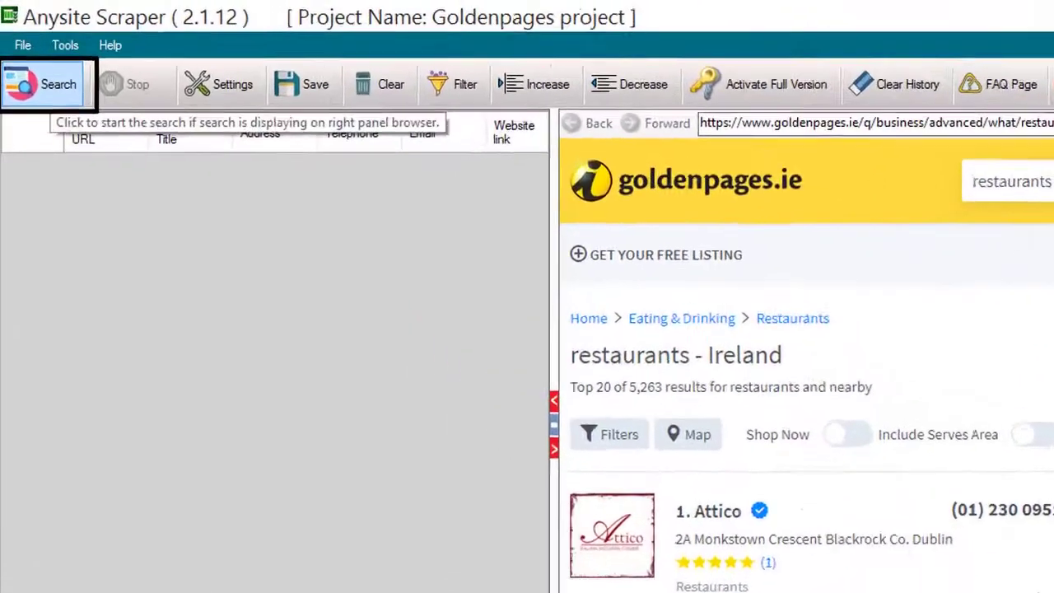
click(31, 61)
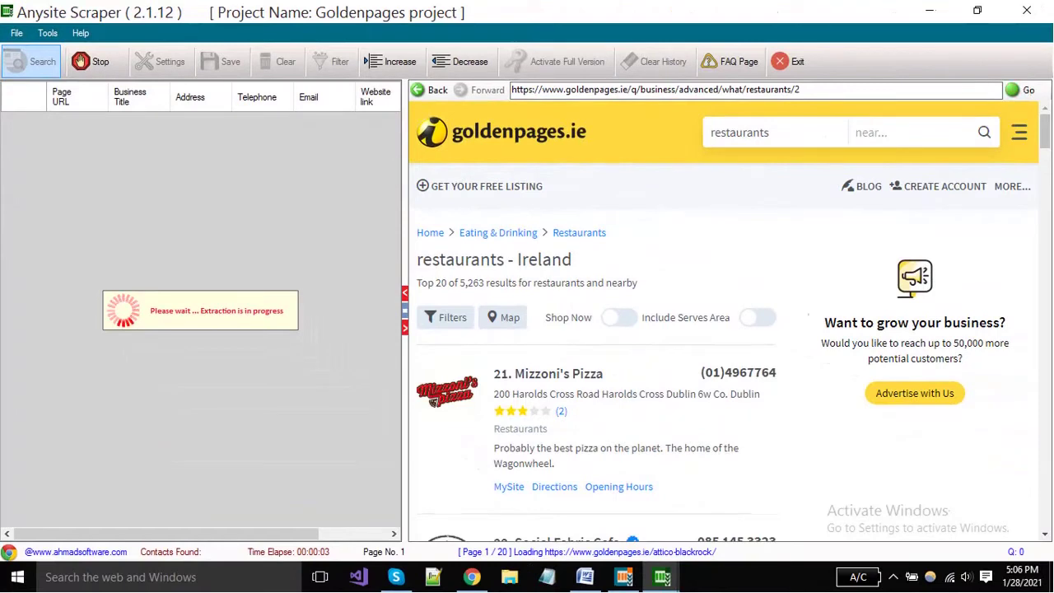
drag(404, 247, 467, 247)
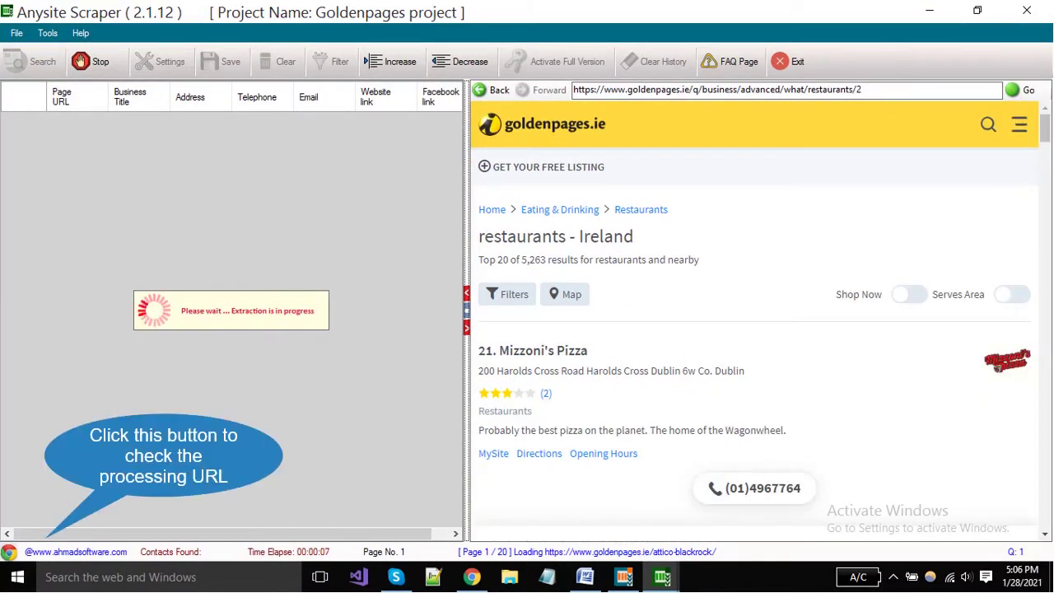
Check the URL being processed during extraction, and stop the extraction once restaurant records are collected.
click(9, 552)
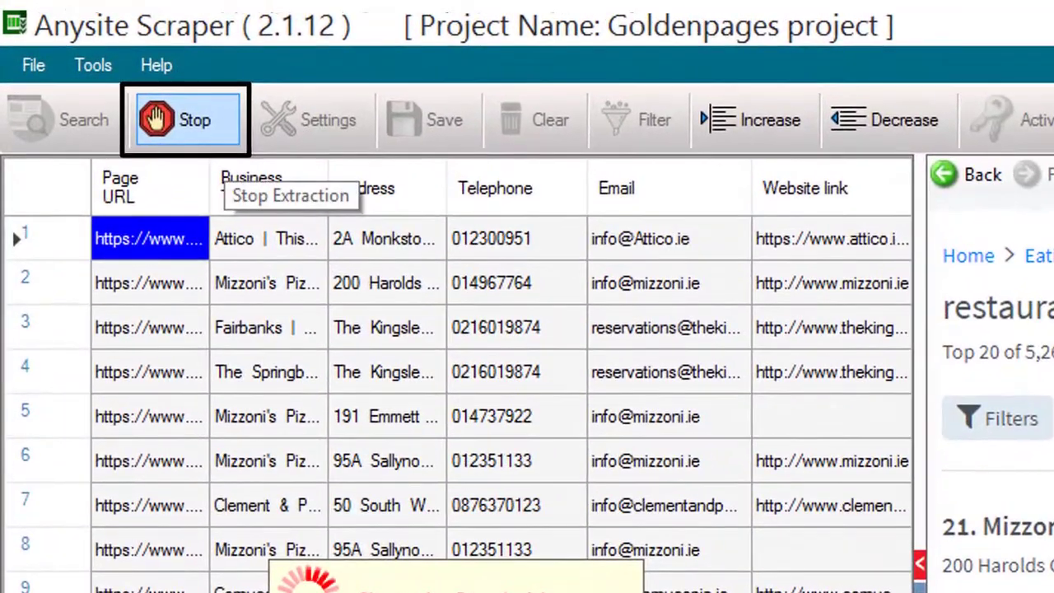
click(132, 93)
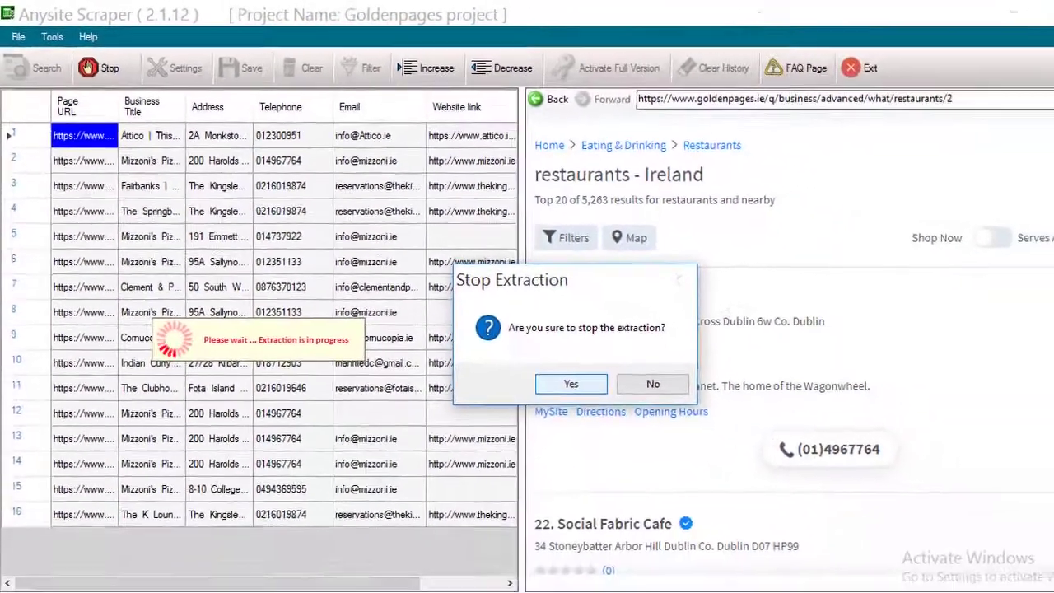
click(719, 483)
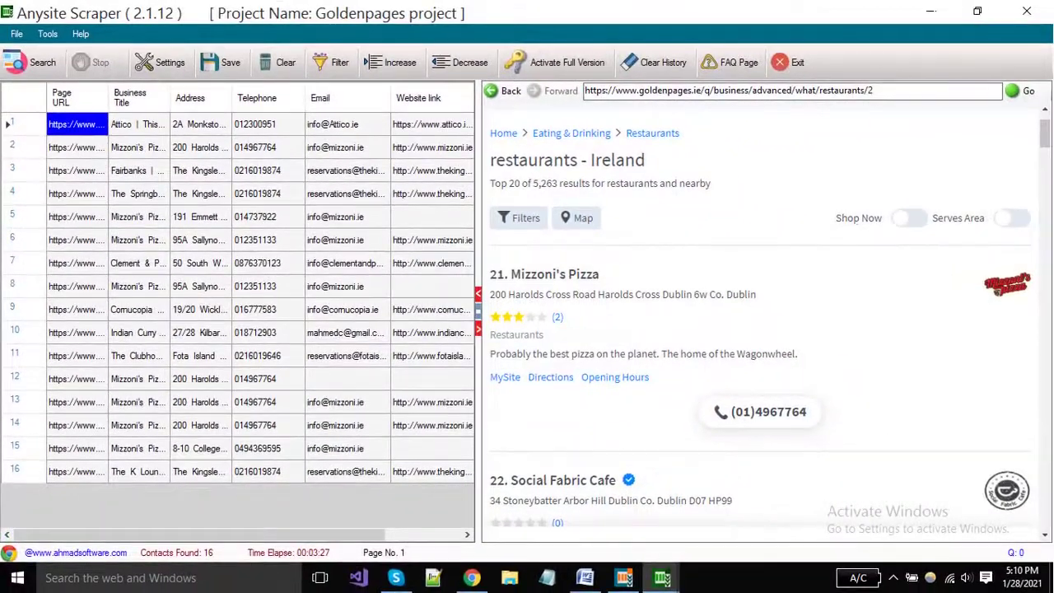